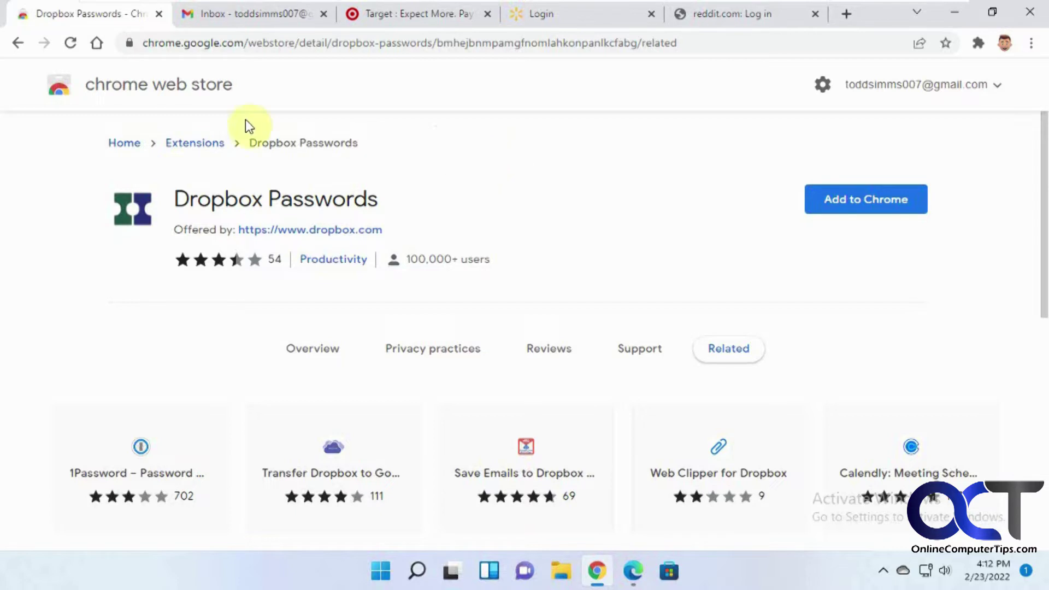
Add the Dropbox Passwords extension to Chrome from the Web Store.
click(861, 209)
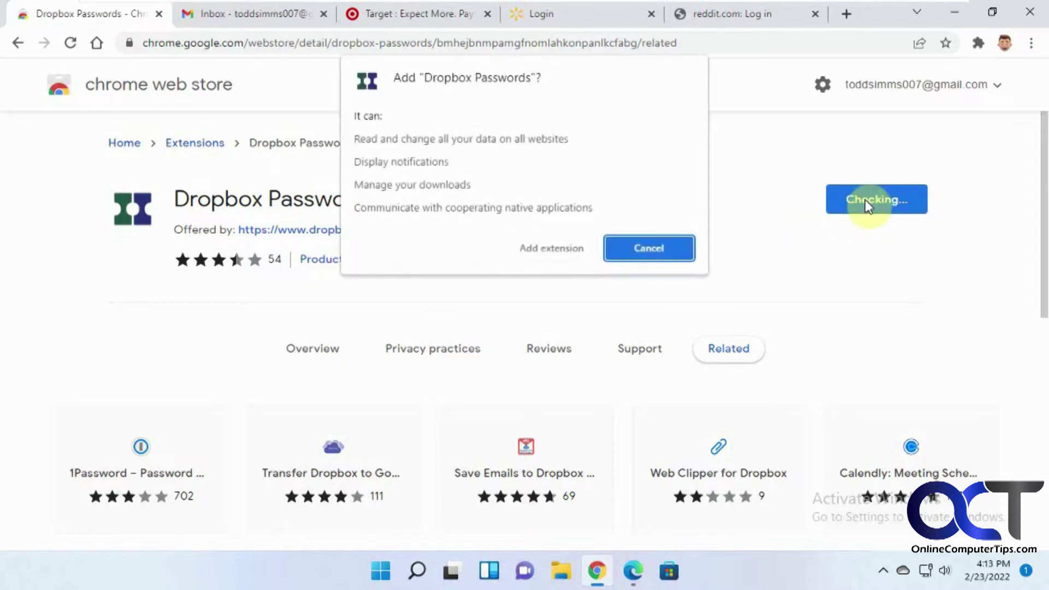
click(572, 250)
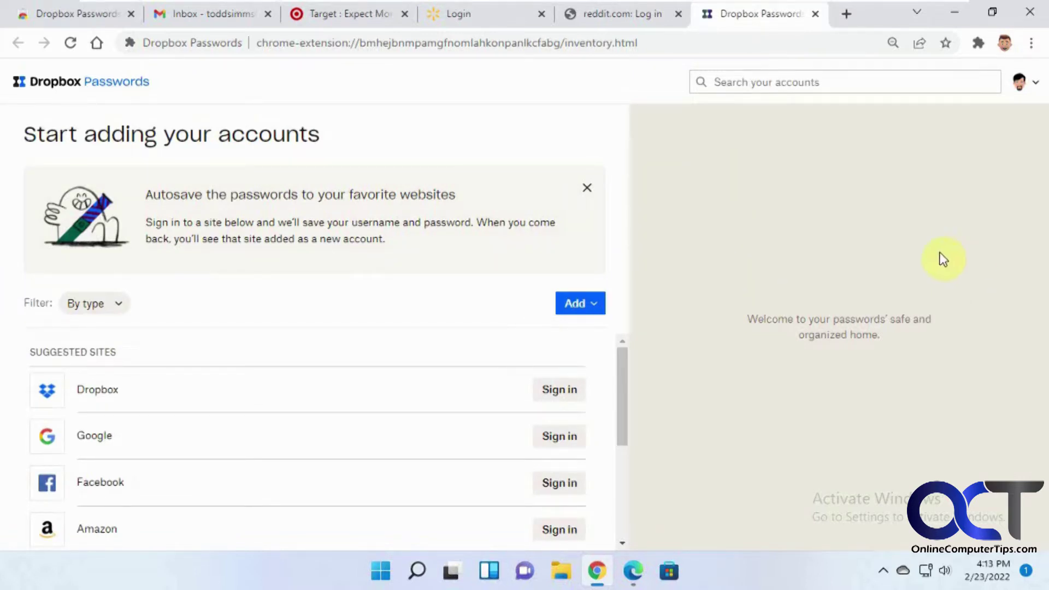
Check the Dropbox Passwords extension in Chrome's Extensions menu.
click(977, 42)
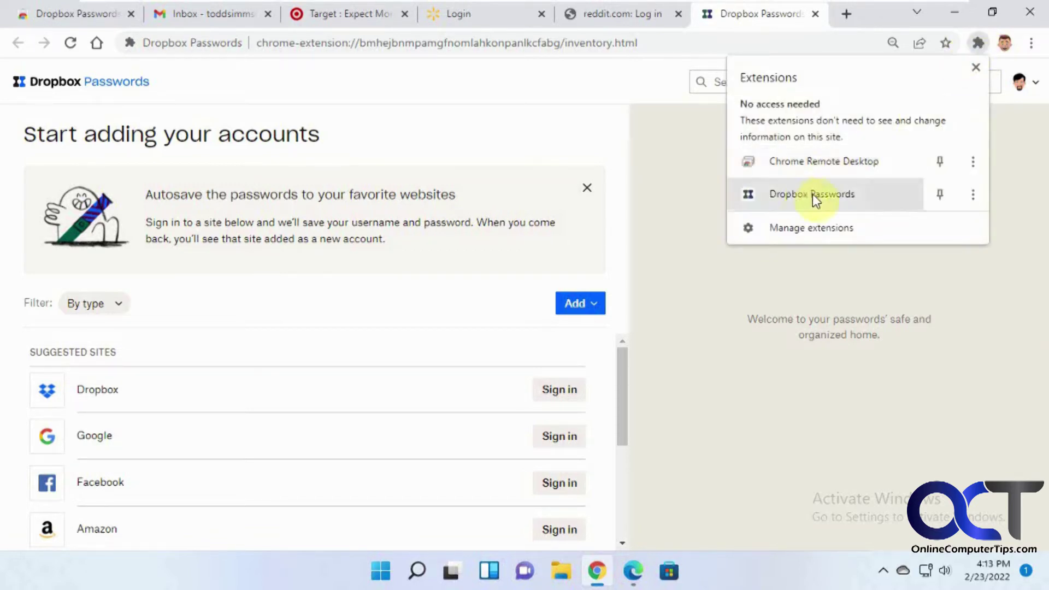
click(971, 195)
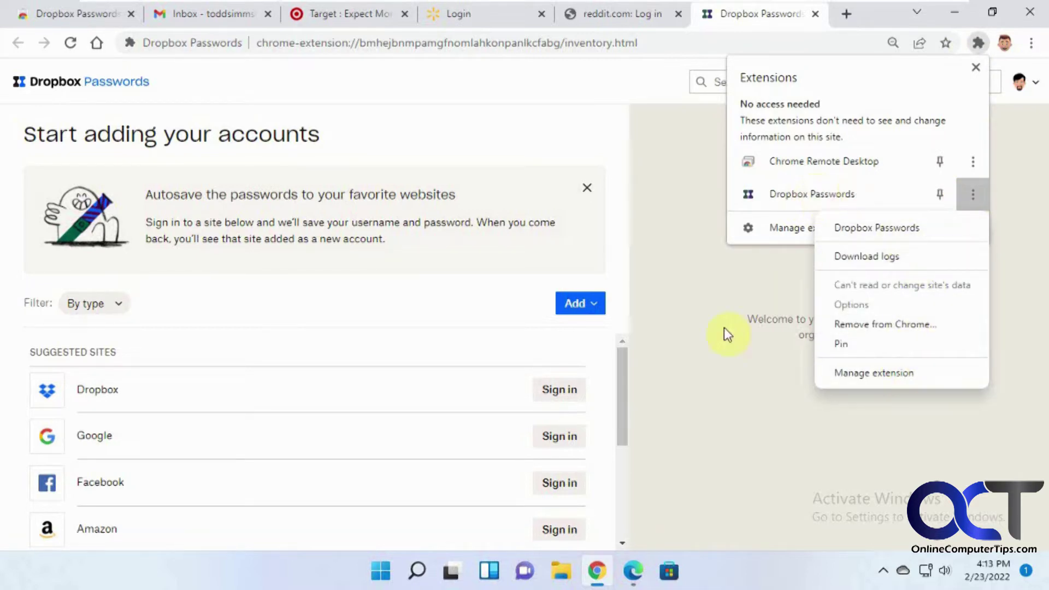
click(697, 299)
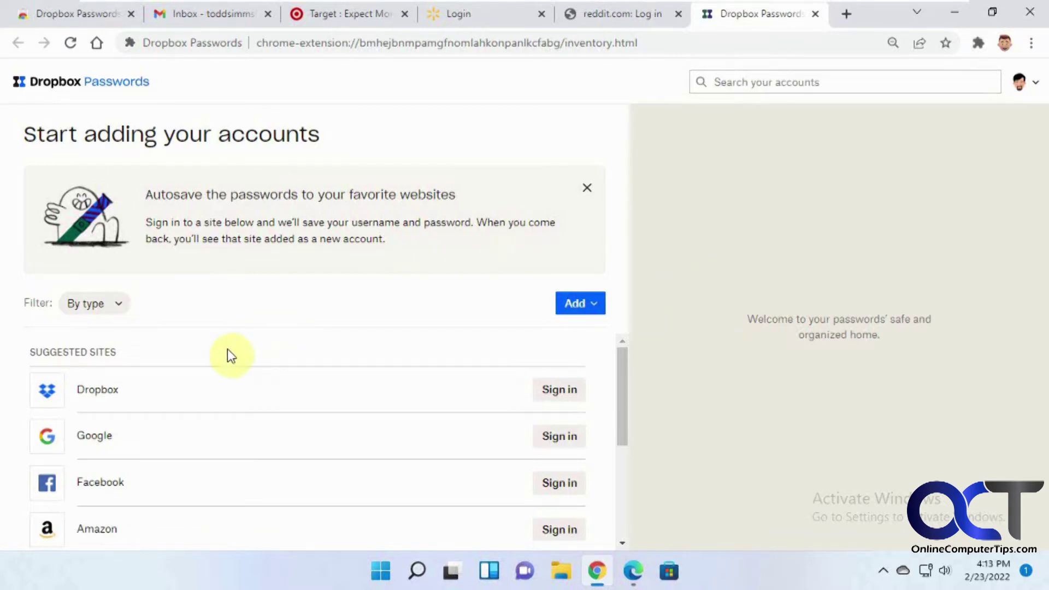
Browse the empty vault's suggested sites and look over the Add options.
scroll(265, 354, down, 3)
scroll(267, 360, up, 1)
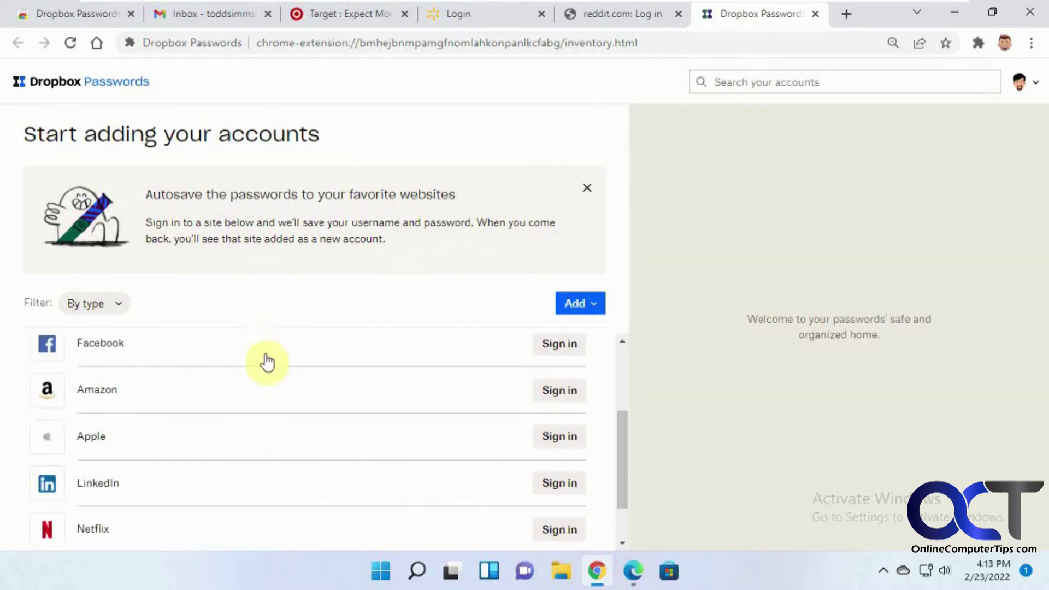
scroll(266, 361, up, 2)
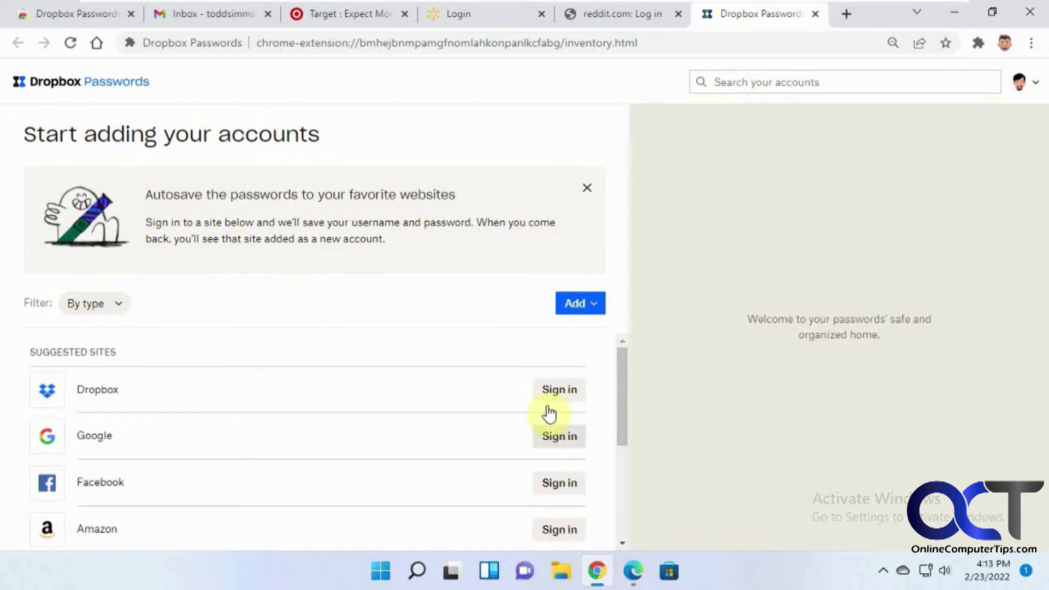
scroll(429, 447, down, 1)
scroll(430, 447, down, 3)
scroll(429, 447, up, 4)
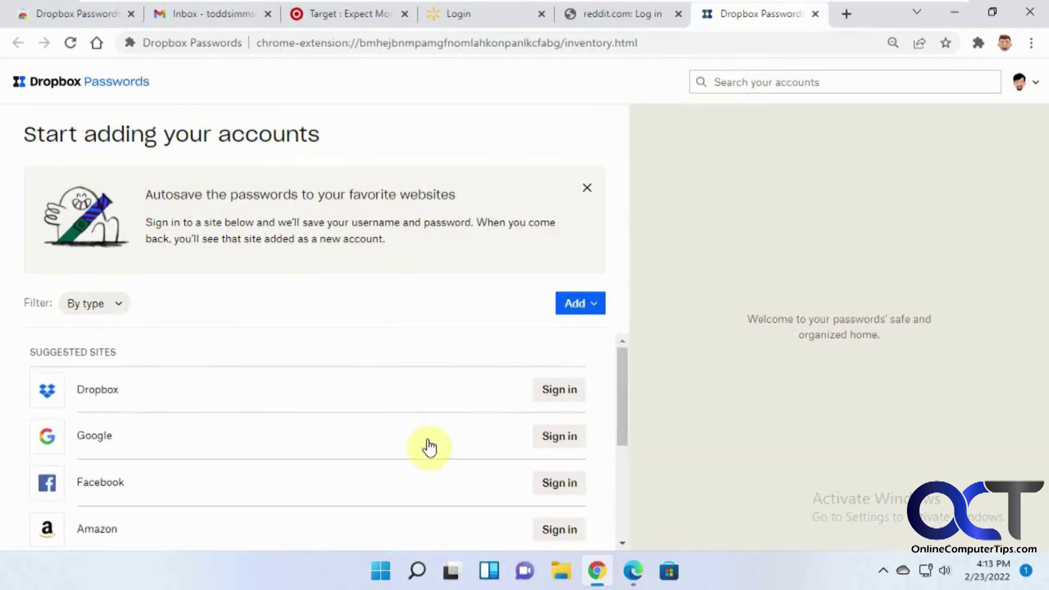
click(595, 306)
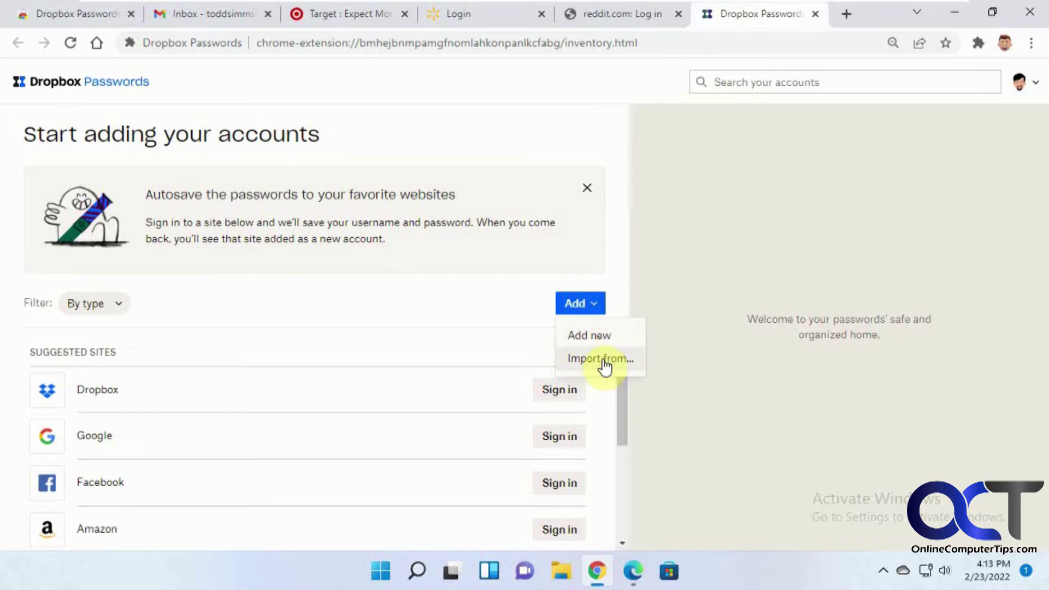
click(527, 141)
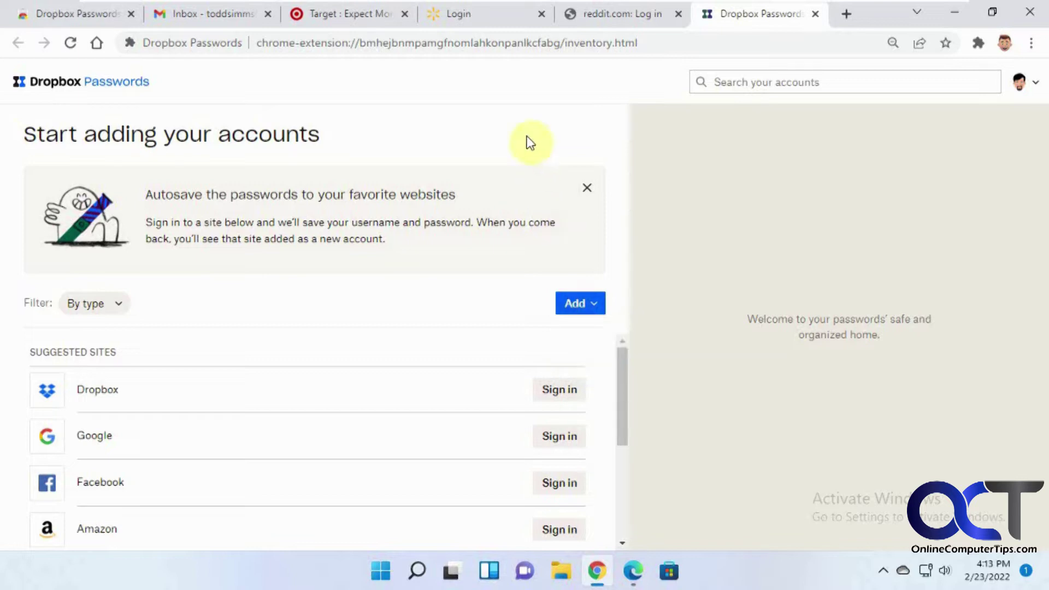
Open the Security dashboard from the avatar menu.
click(1035, 85)
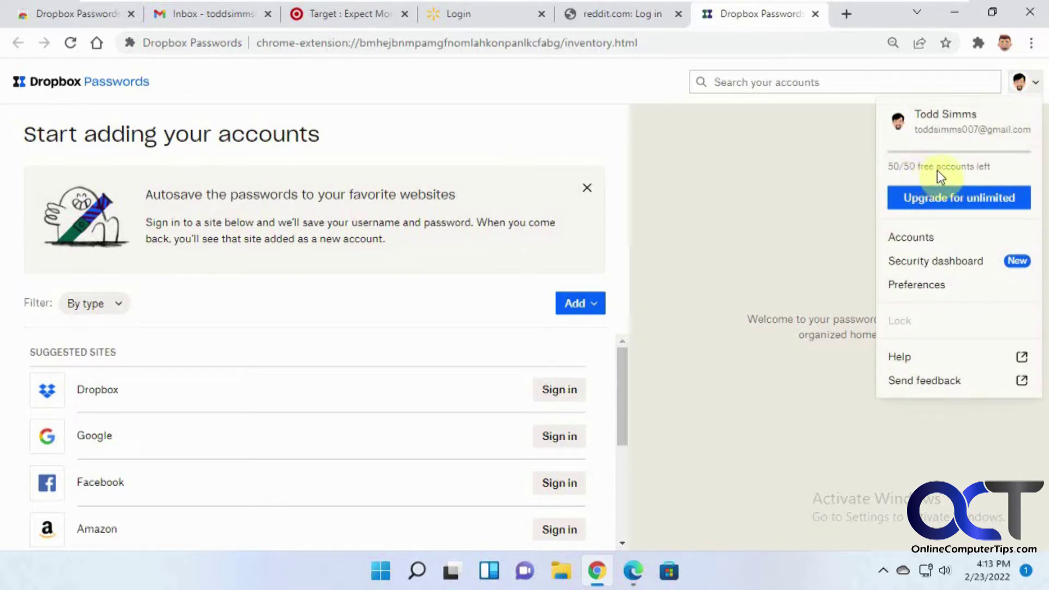
click(913, 237)
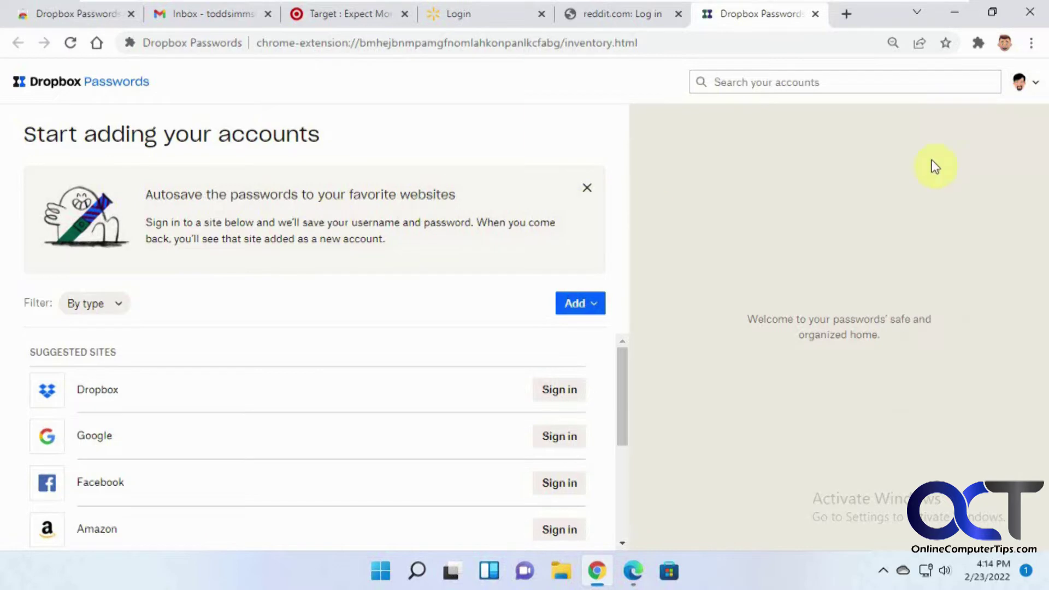
click(1037, 87)
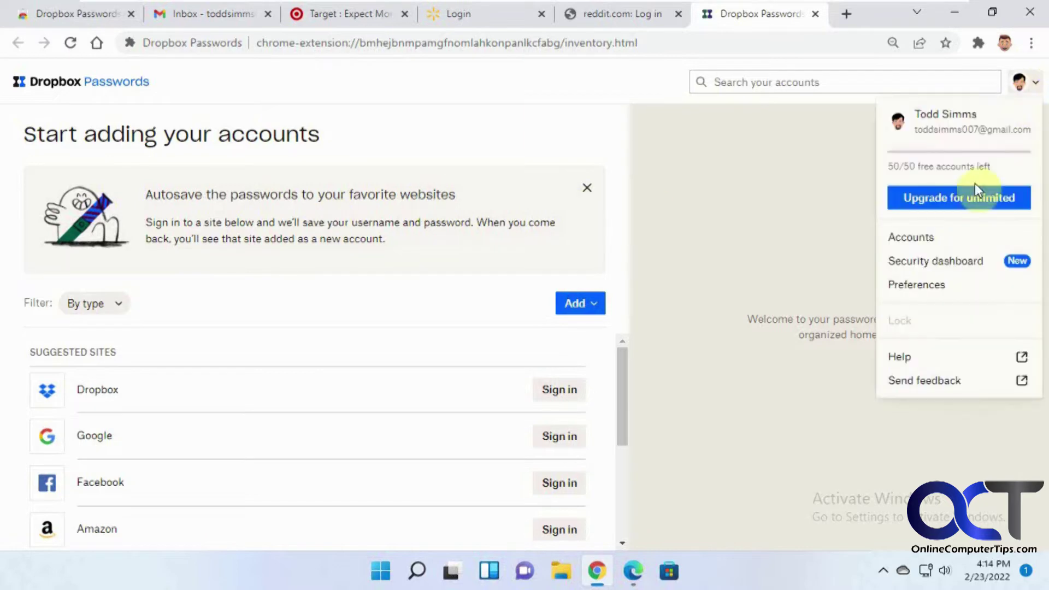
click(943, 259)
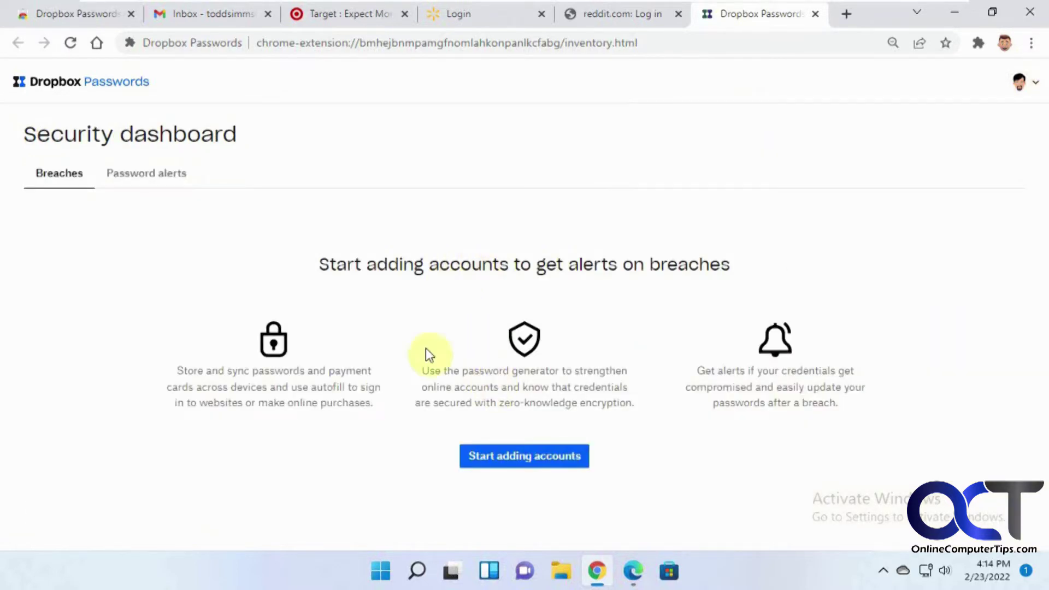
Compare the Breaches and Password alerts views, then open Preferences.
click(155, 176)
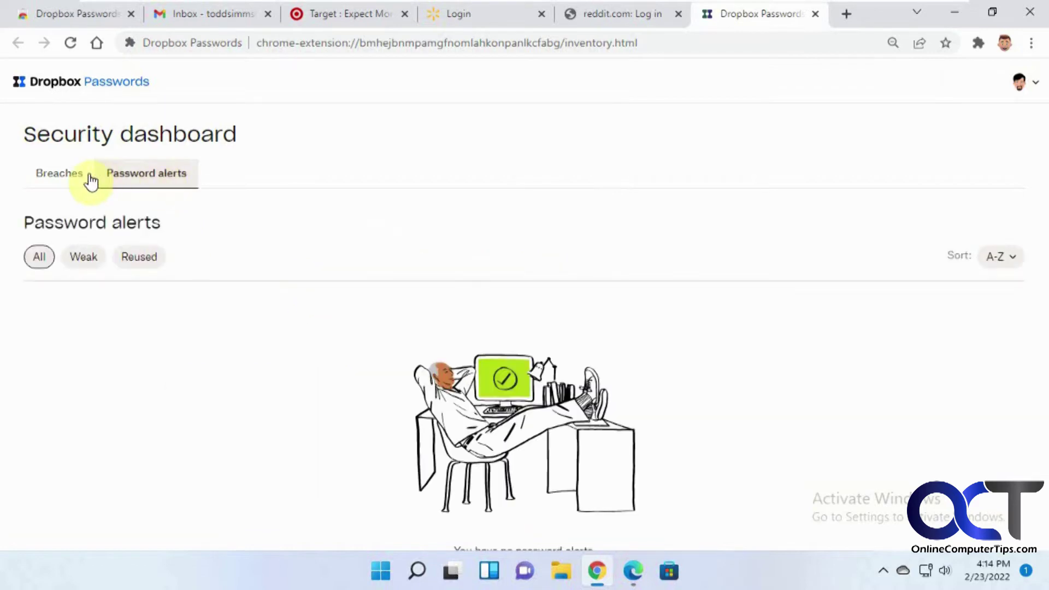
click(70, 179)
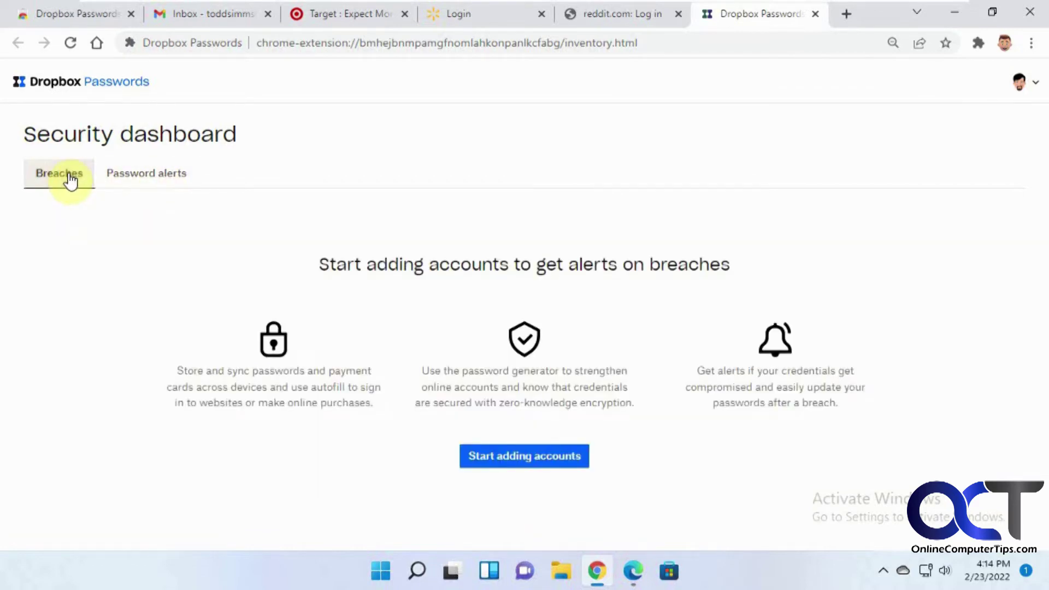
click(145, 178)
click(74, 179)
click(1035, 88)
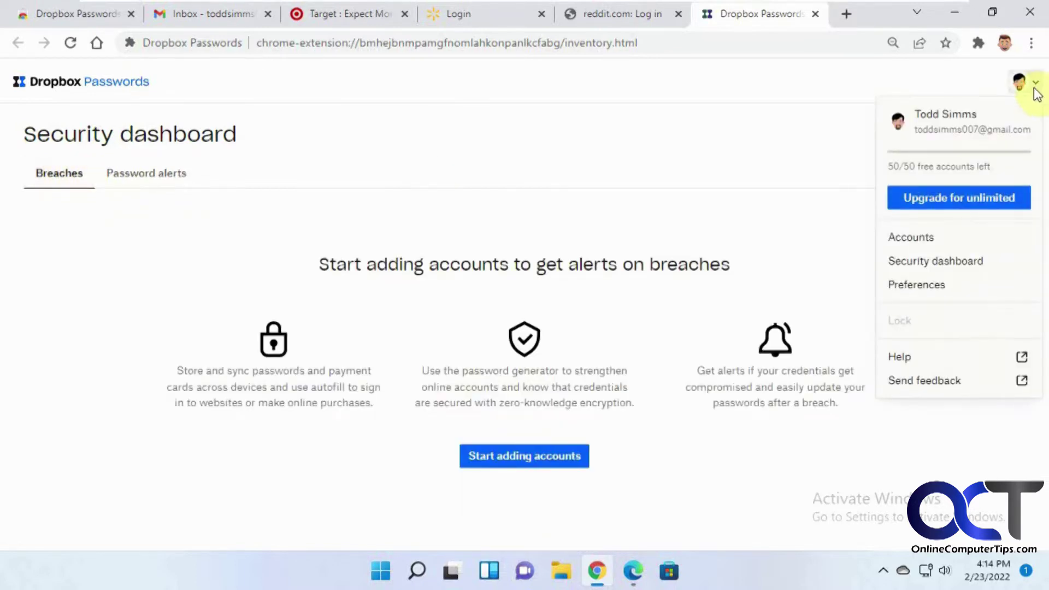
click(932, 284)
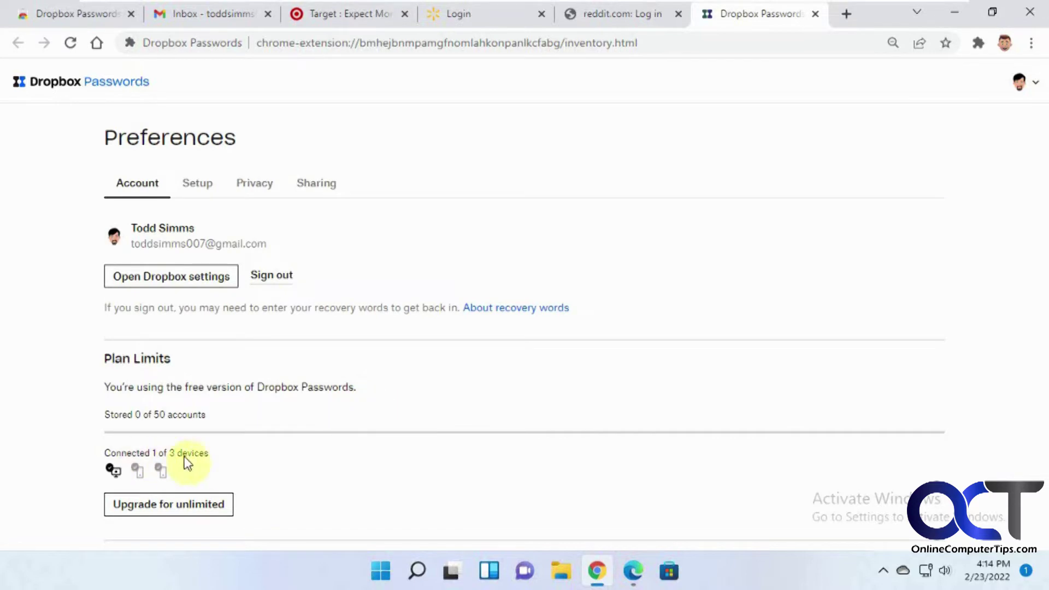
scroll(259, 468, down, 3)
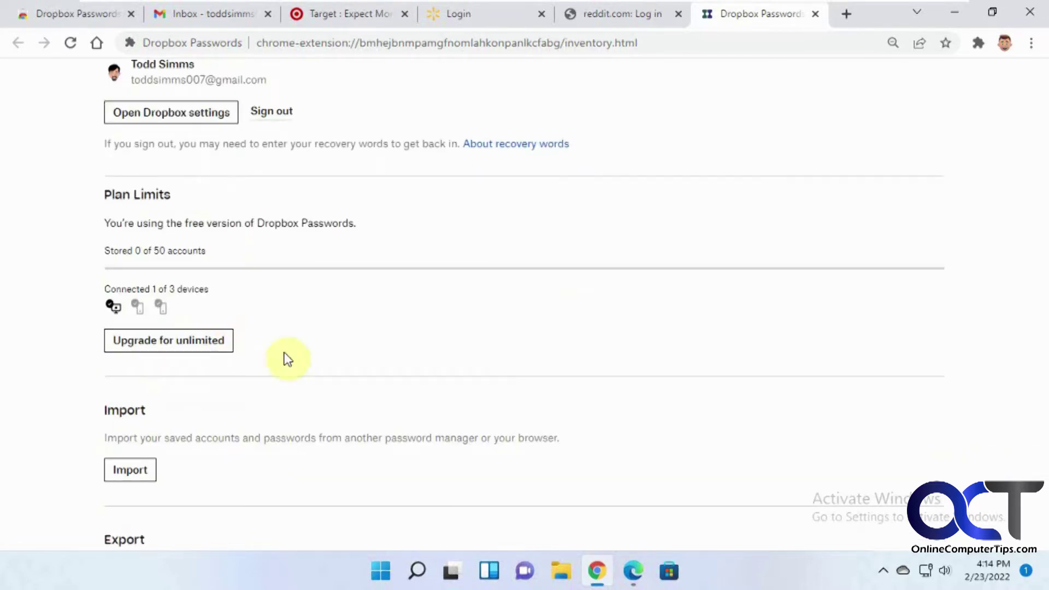
scroll(309, 377, down, 1)
scroll(313, 380, down, 1)
scroll(260, 386, down, 3)
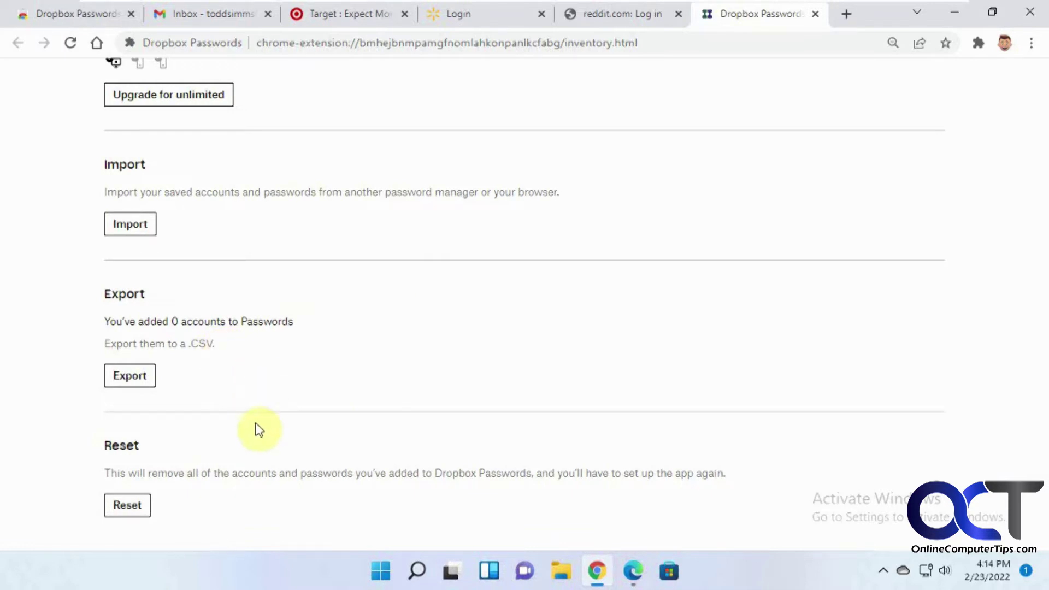
scroll(256, 423, down, 3)
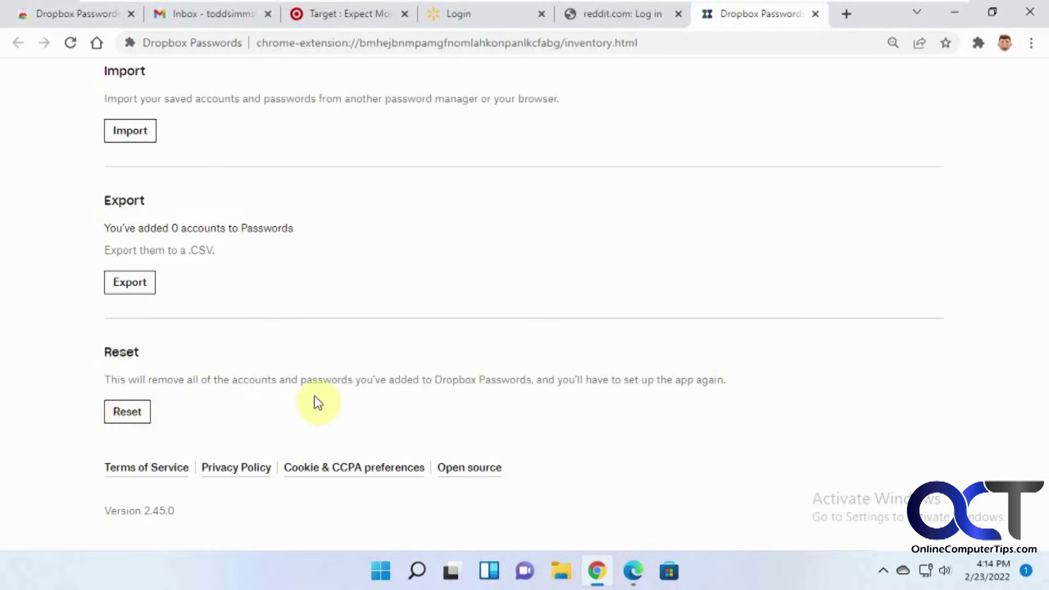
scroll(366, 406, up, 6)
scroll(370, 410, up, 2)
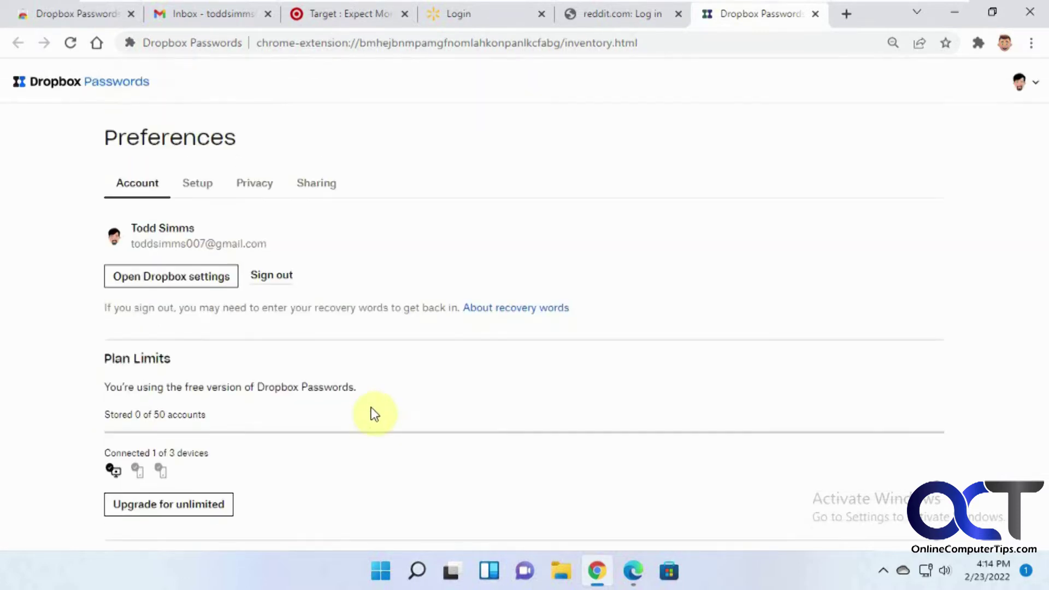
click(202, 186)
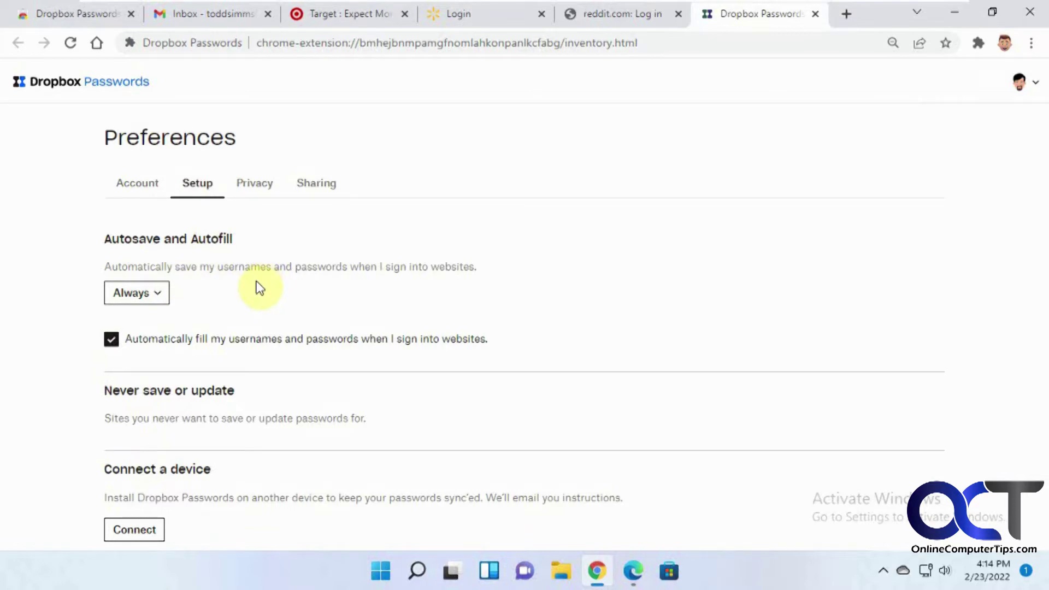
Review the Autosave, Connect a device and Devices settings, then show Privacy preferences.
scroll(271, 291, down, 4)
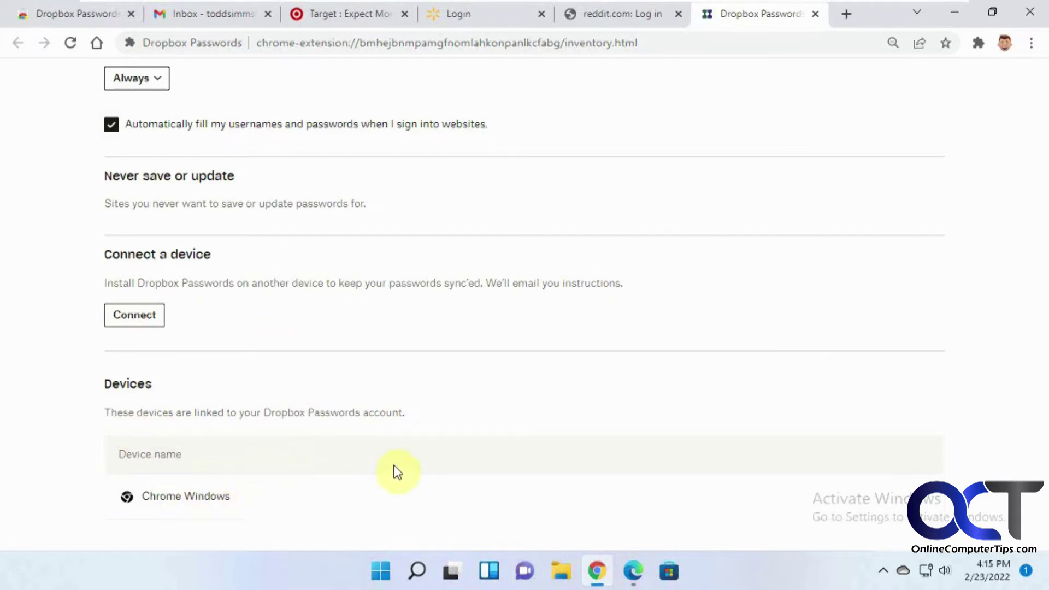
scroll(339, 447, up, 4)
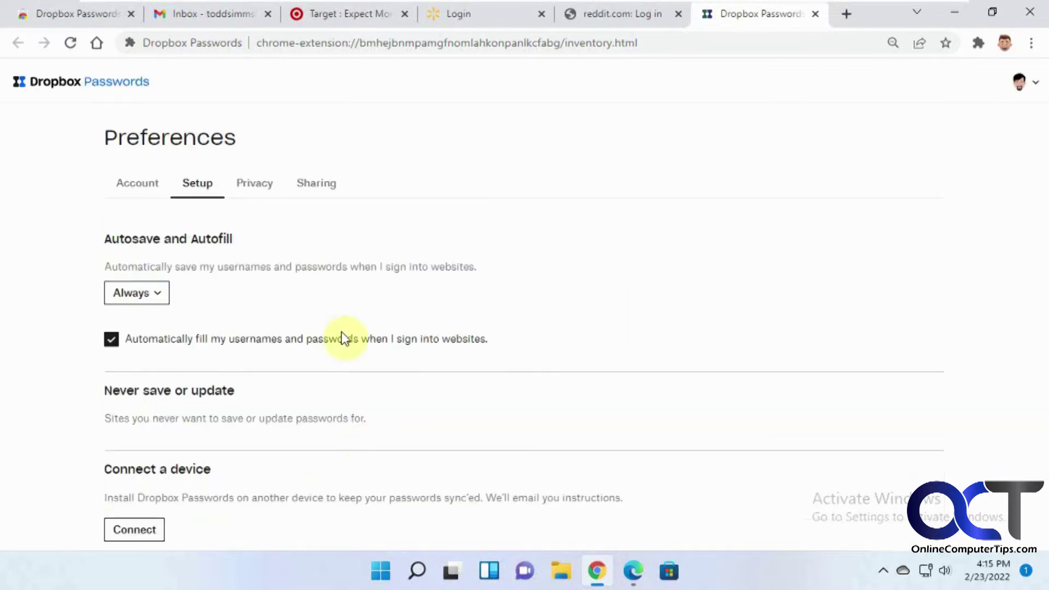
click(269, 192)
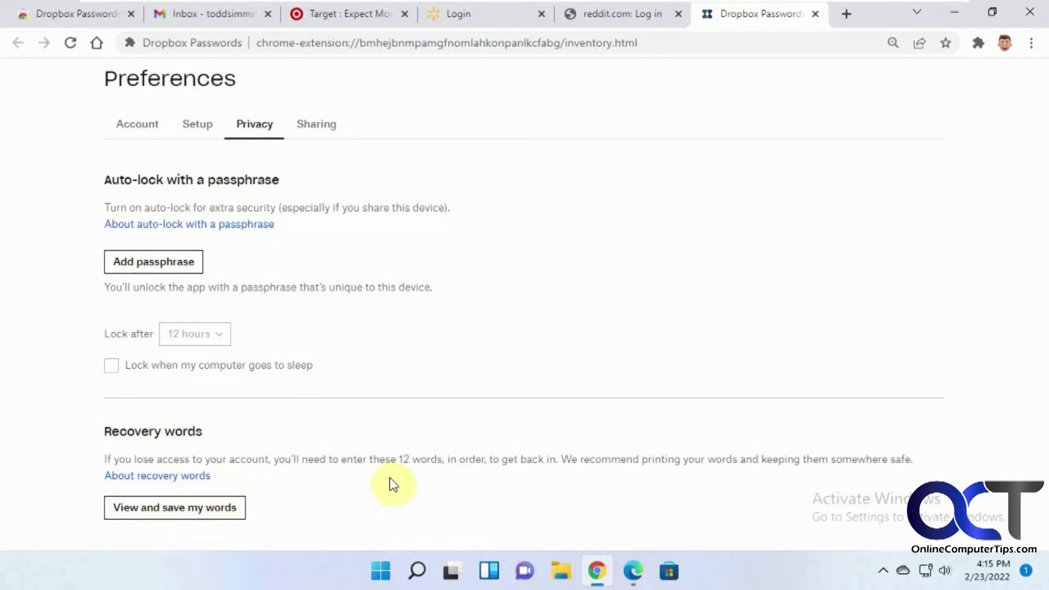
click(221, 506)
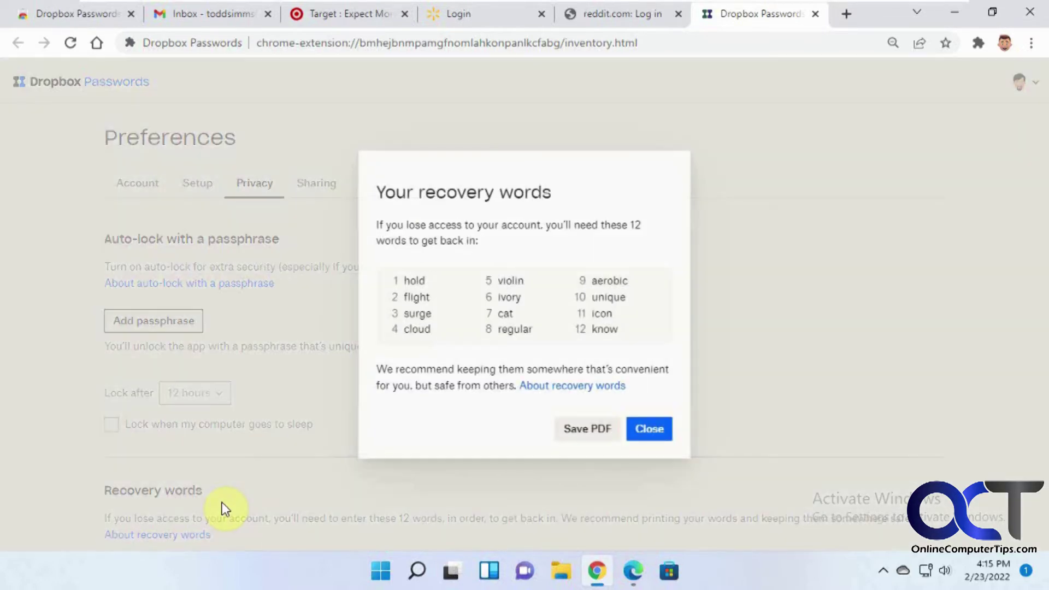
drag(625, 335, 388, 273)
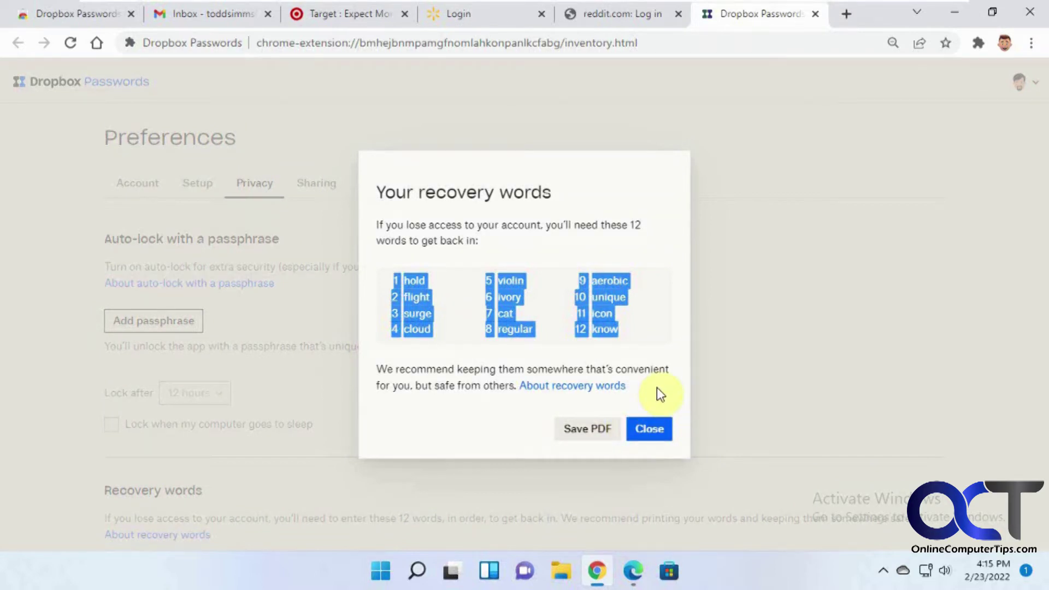
click(648, 431)
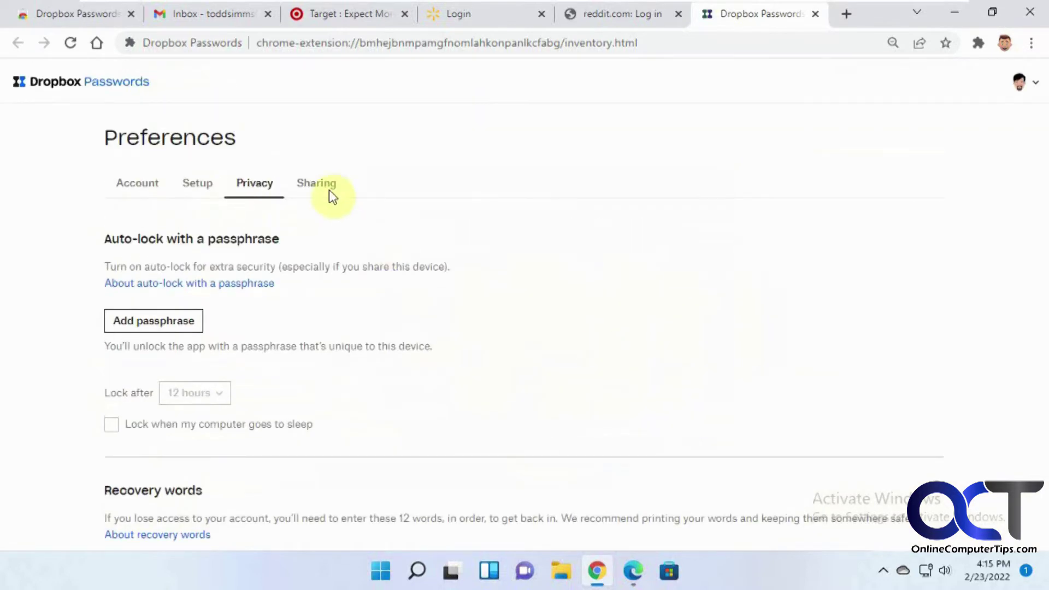
click(327, 189)
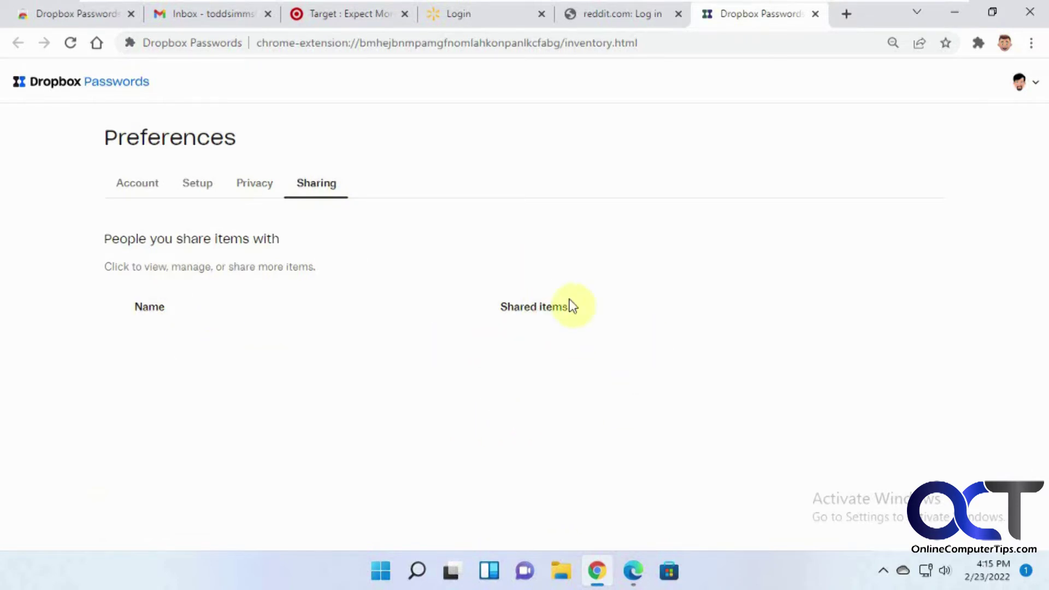
View the Account preferences, then go back to the empty Accounts list.
click(143, 192)
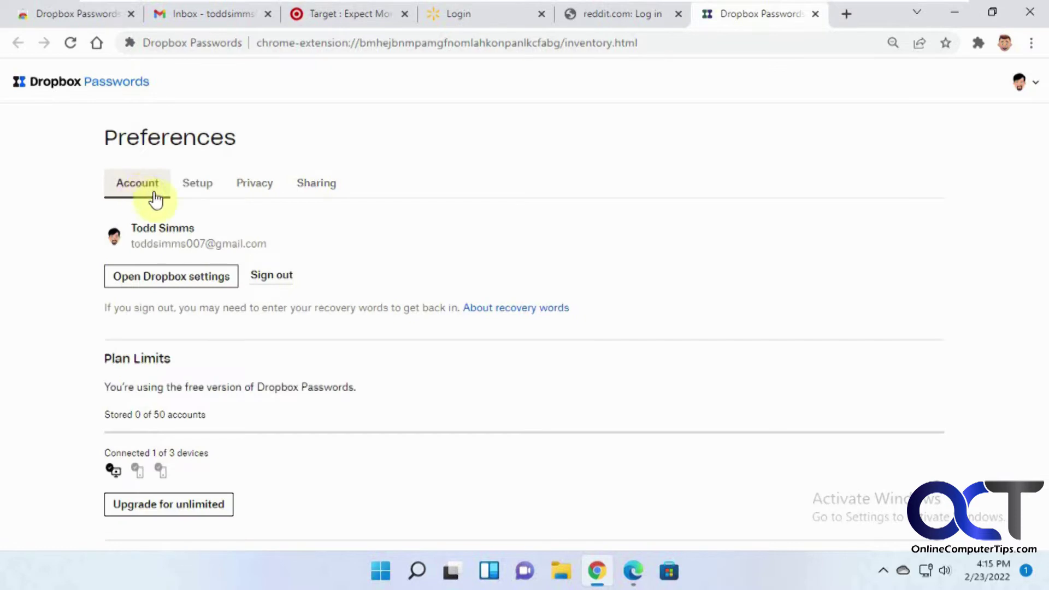
click(1029, 83)
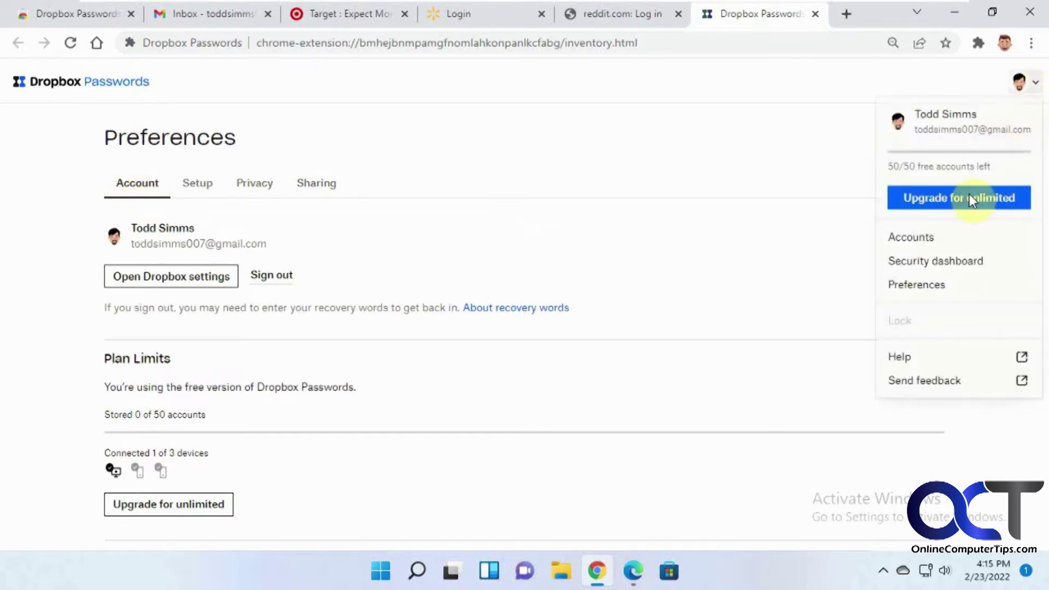
click(930, 240)
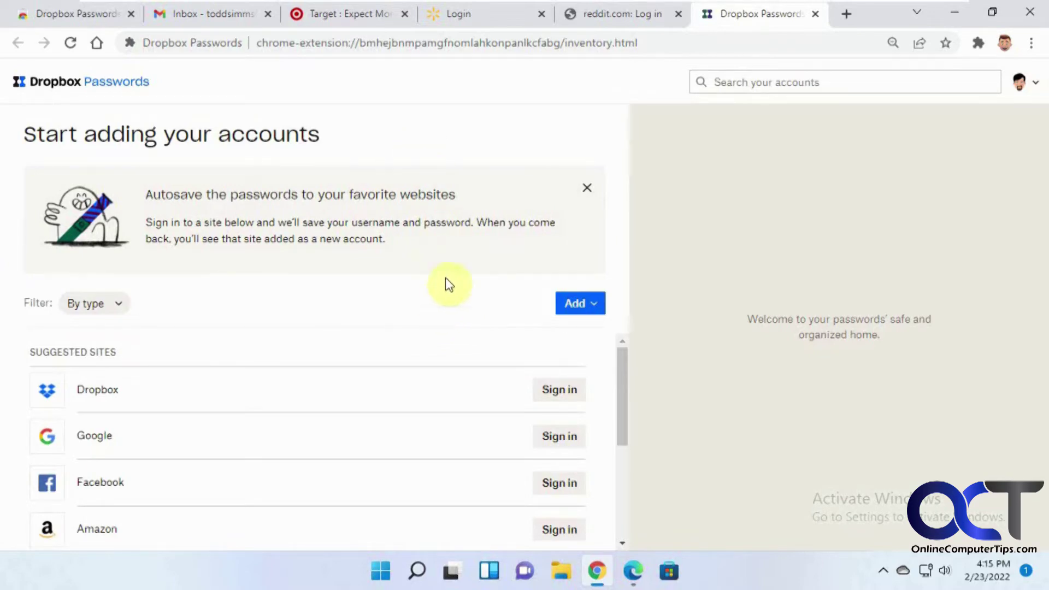
Sign in to Target so Dropbox Passwords saves the Target login.
click(368, 16)
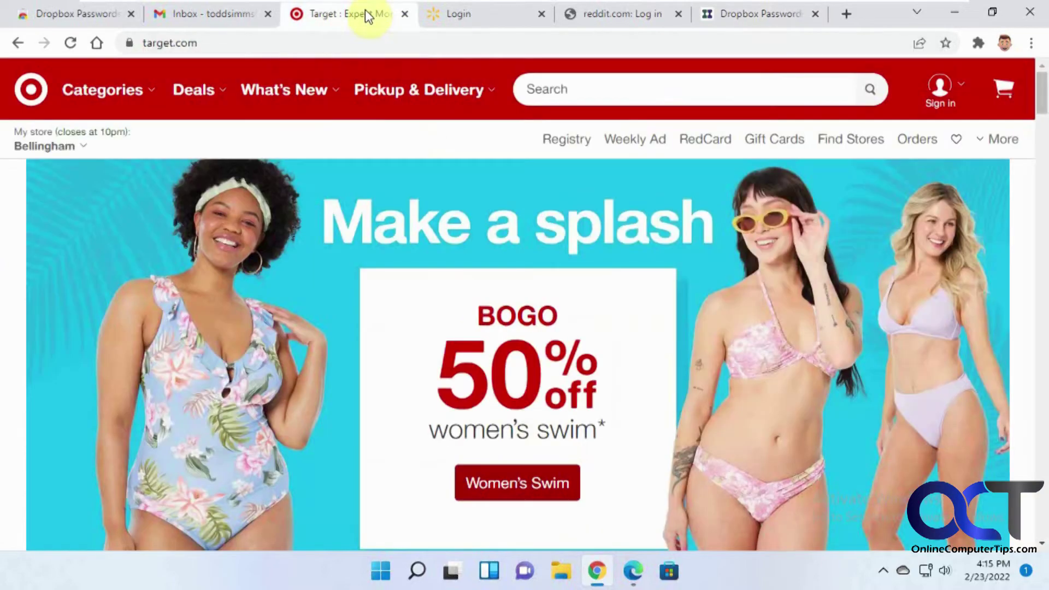
click(936, 85)
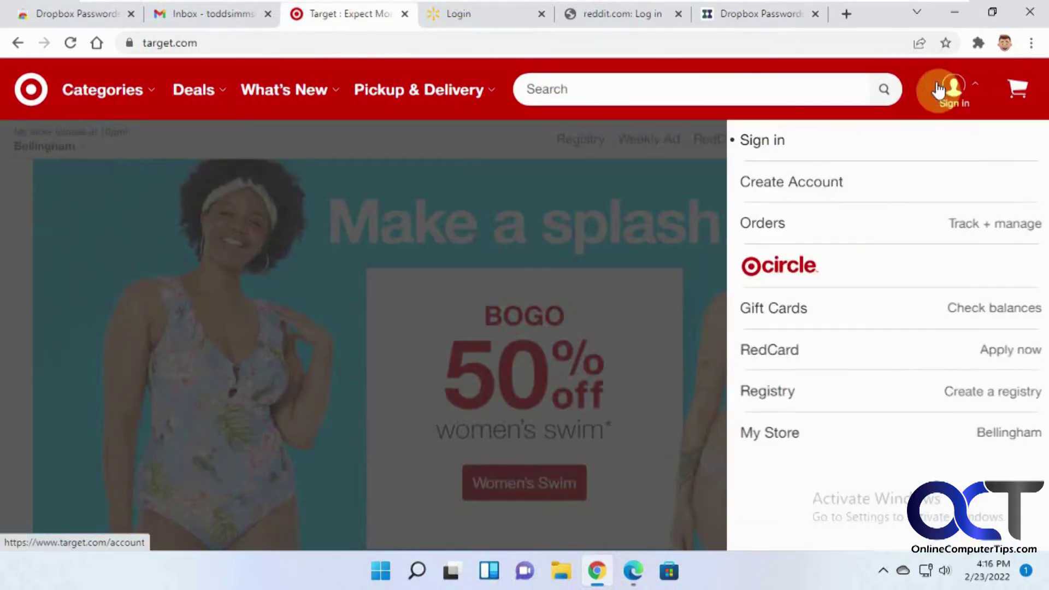
click(778, 143)
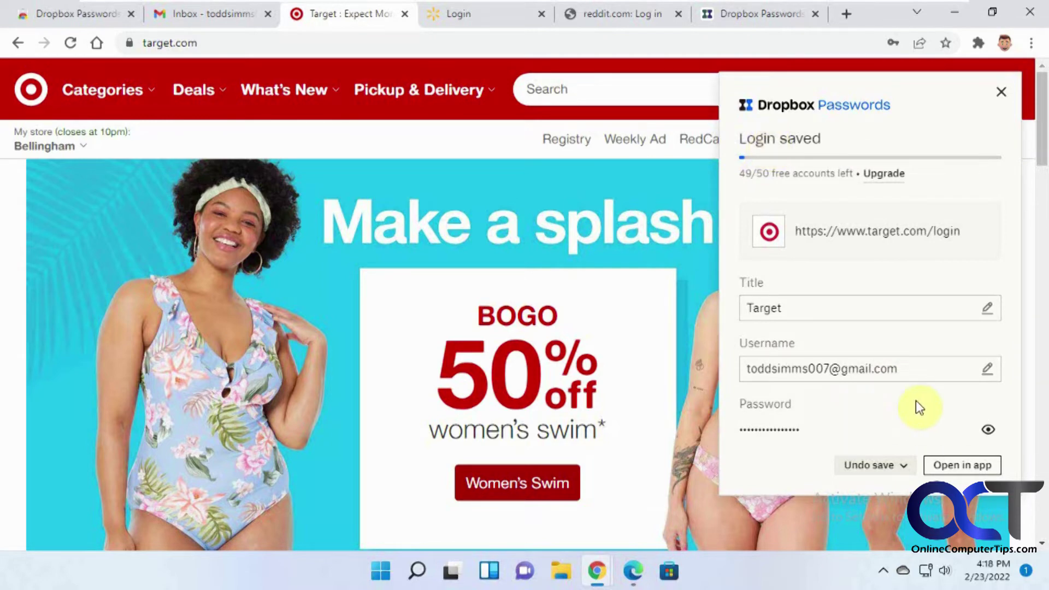
scroll(915, 407, down, 1)
scroll(916, 407, up, 1)
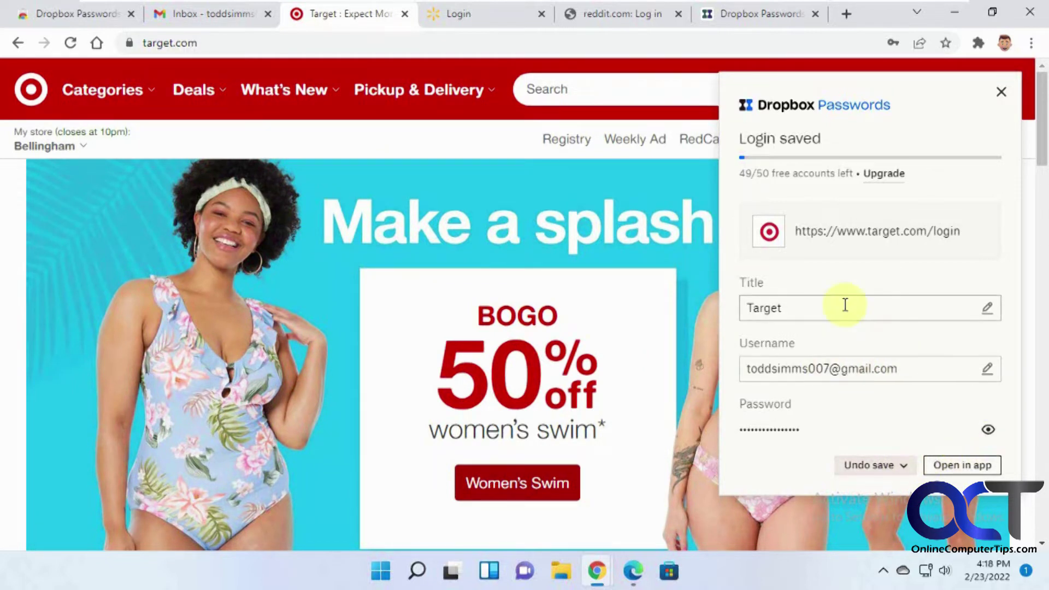
click(1000, 92)
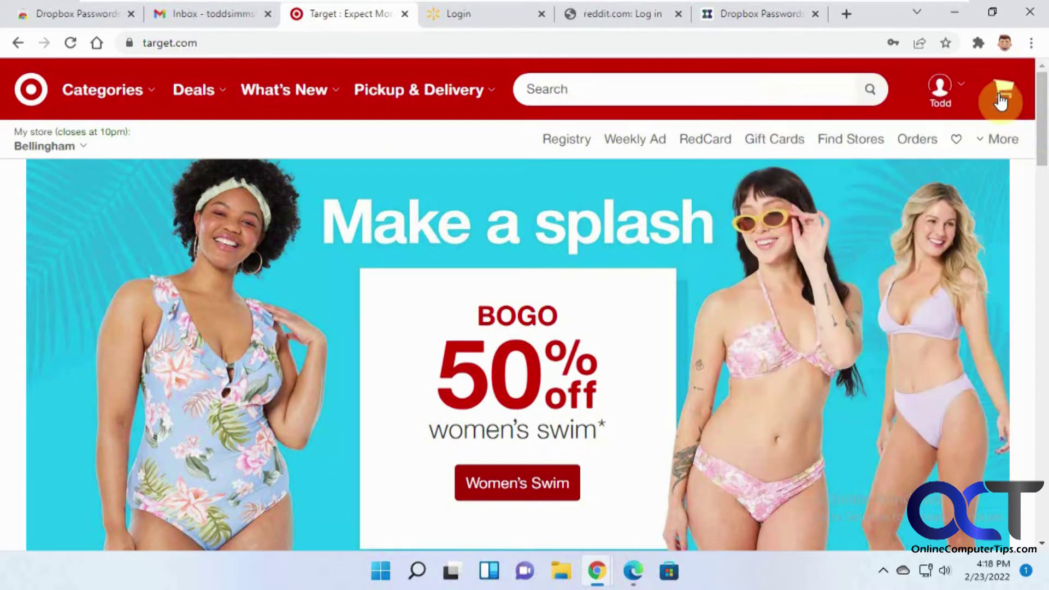
Return to the Dropbox Passwords tab and open its Preferences.
click(83, 13)
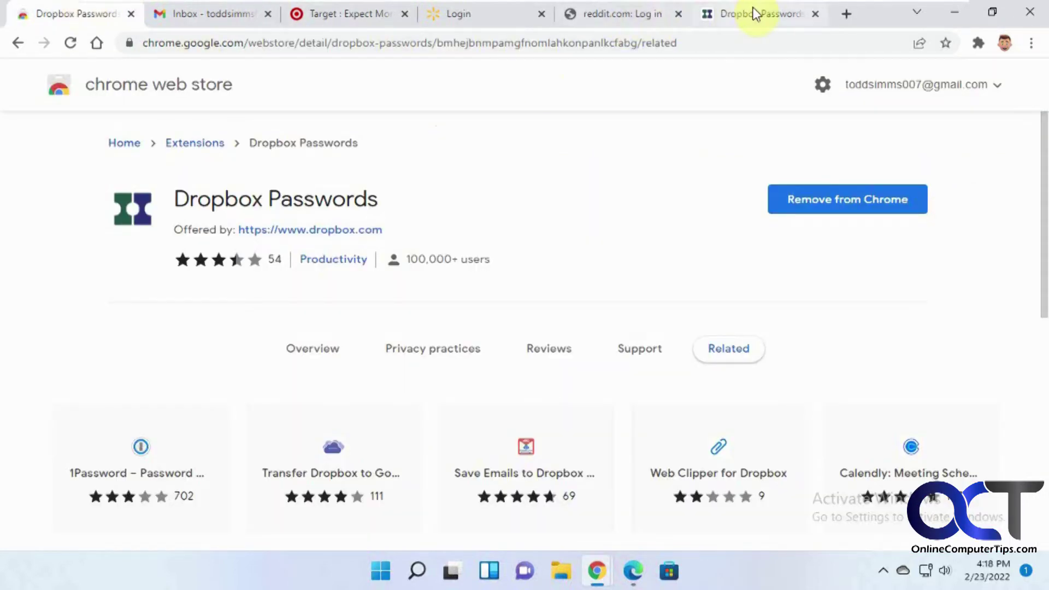
click(755, 13)
click(1027, 83)
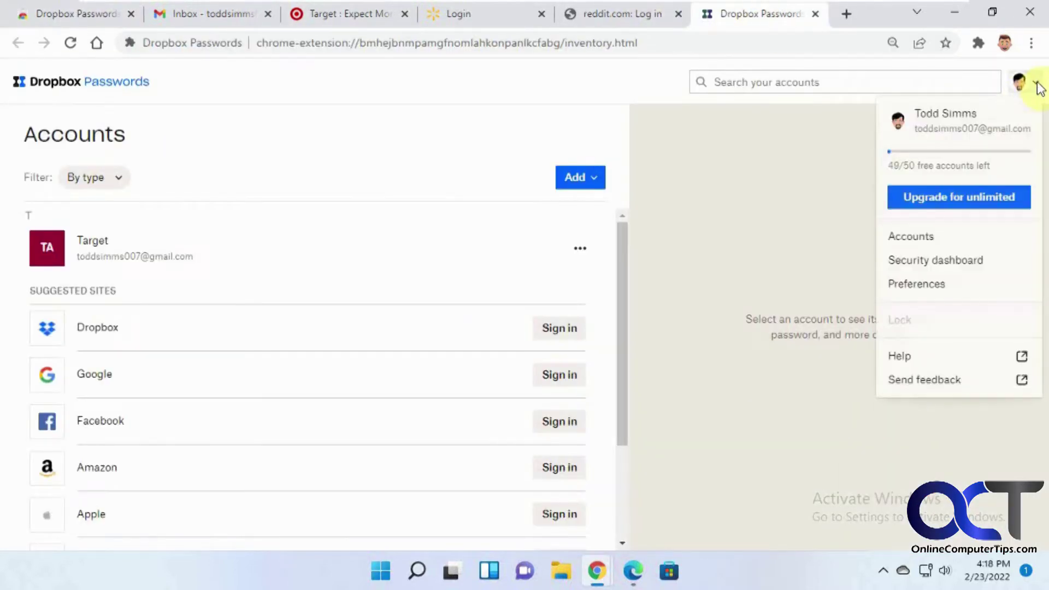
click(940, 284)
Change Autosave to 'Ask to save', then return to the accounts list.
click(197, 183)
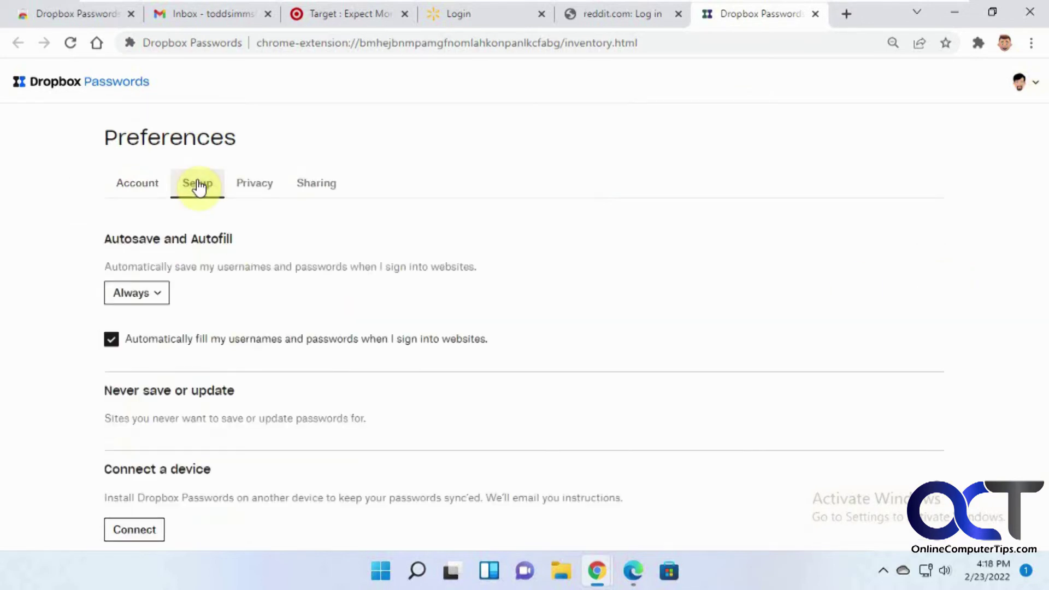
click(162, 295)
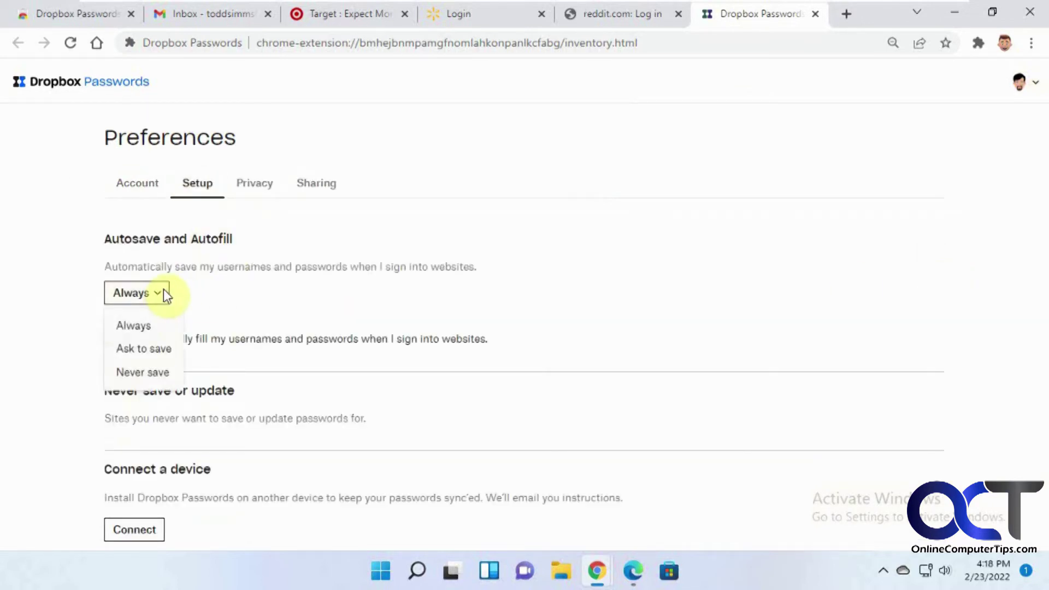
click(160, 348)
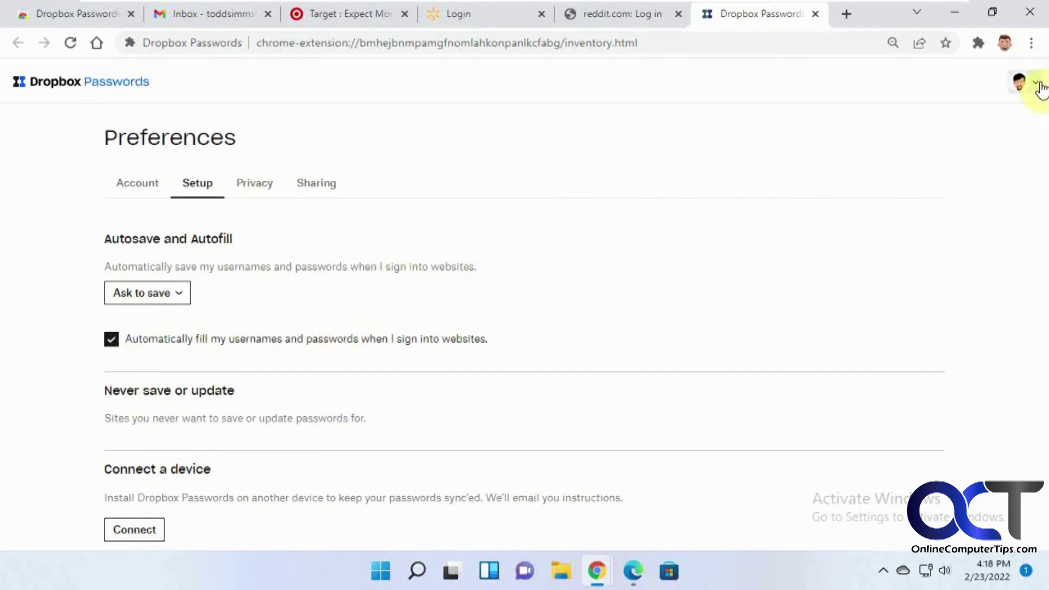
click(1040, 88)
click(919, 237)
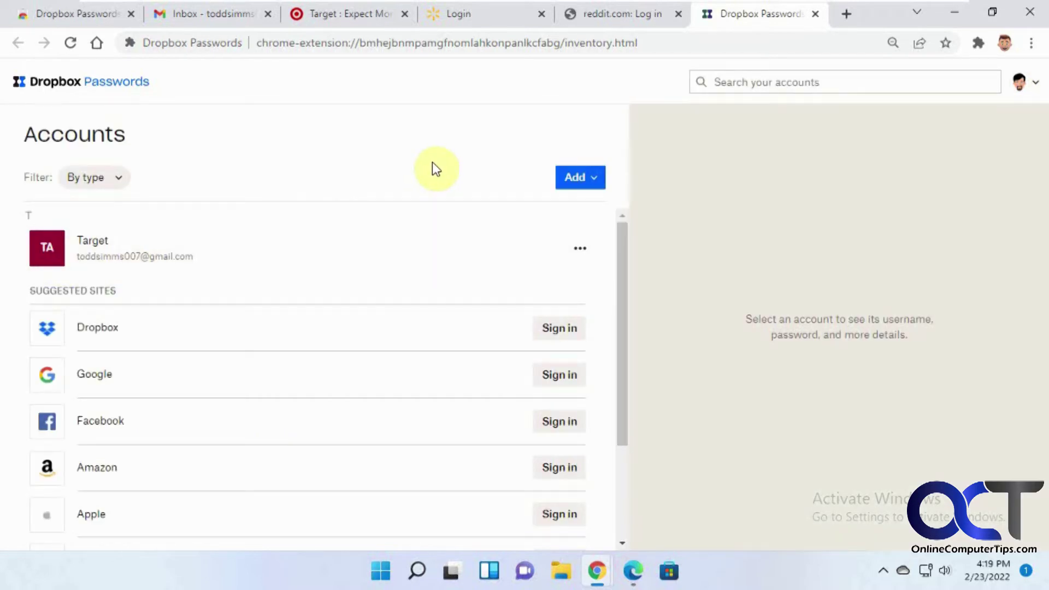
click(490, 14)
Sign in to Walmart and accept the save prompt to store the Walmart login.
click(486, 183)
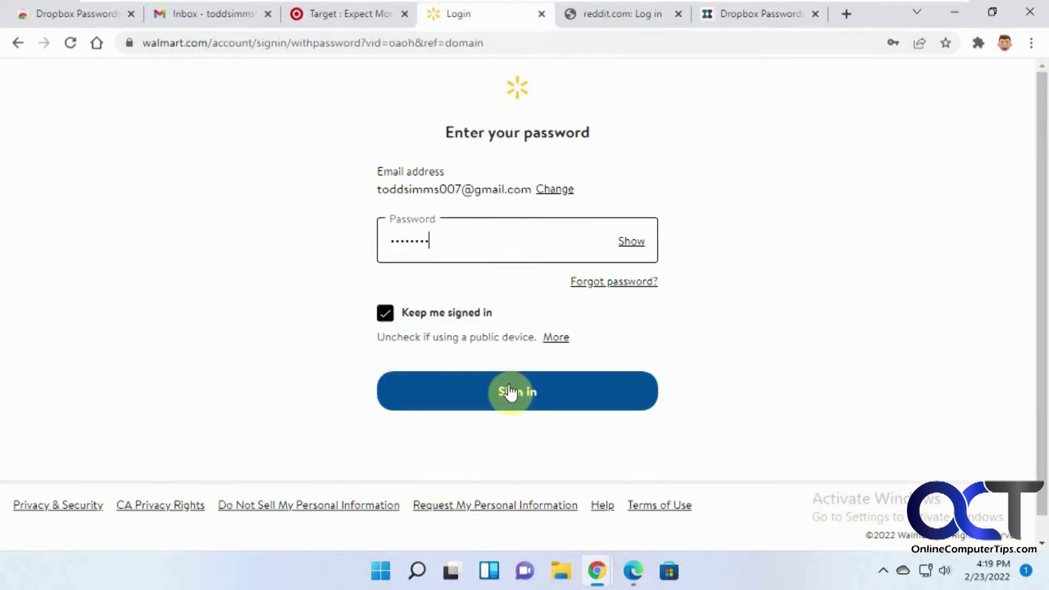
click(507, 391)
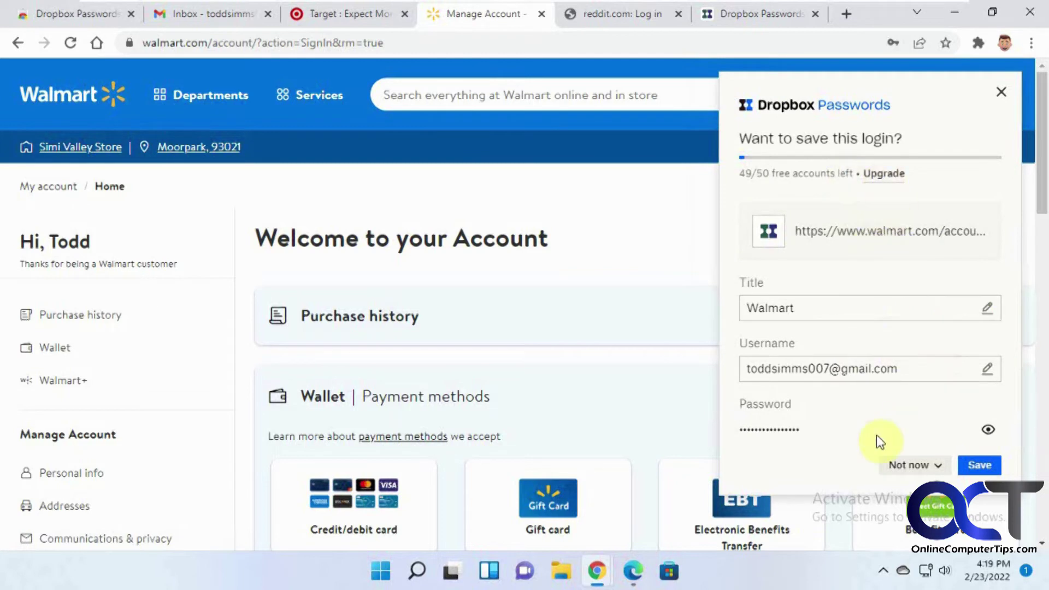
click(939, 467)
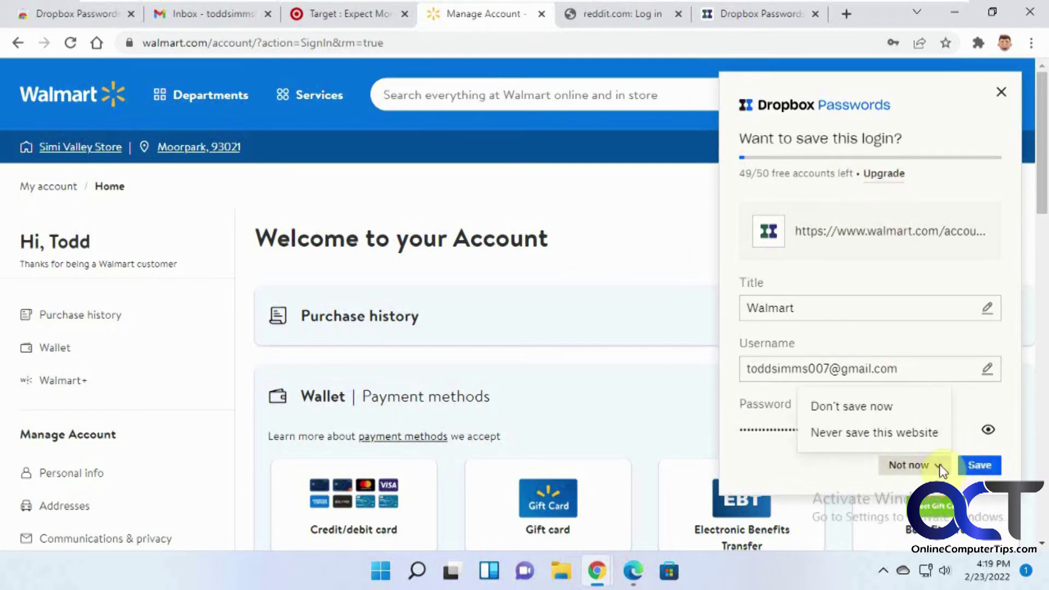
click(838, 470)
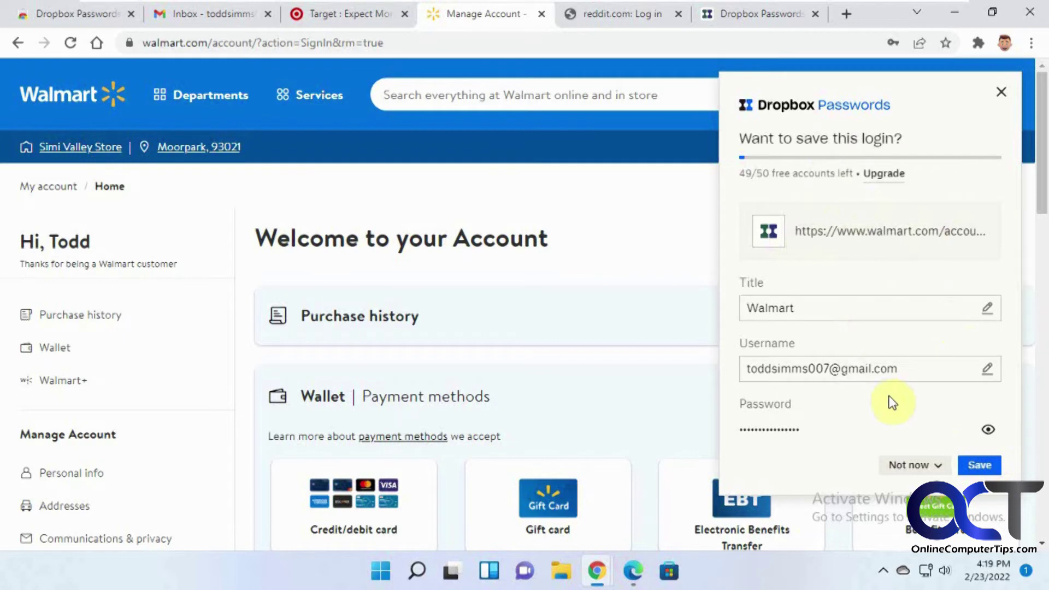
click(978, 466)
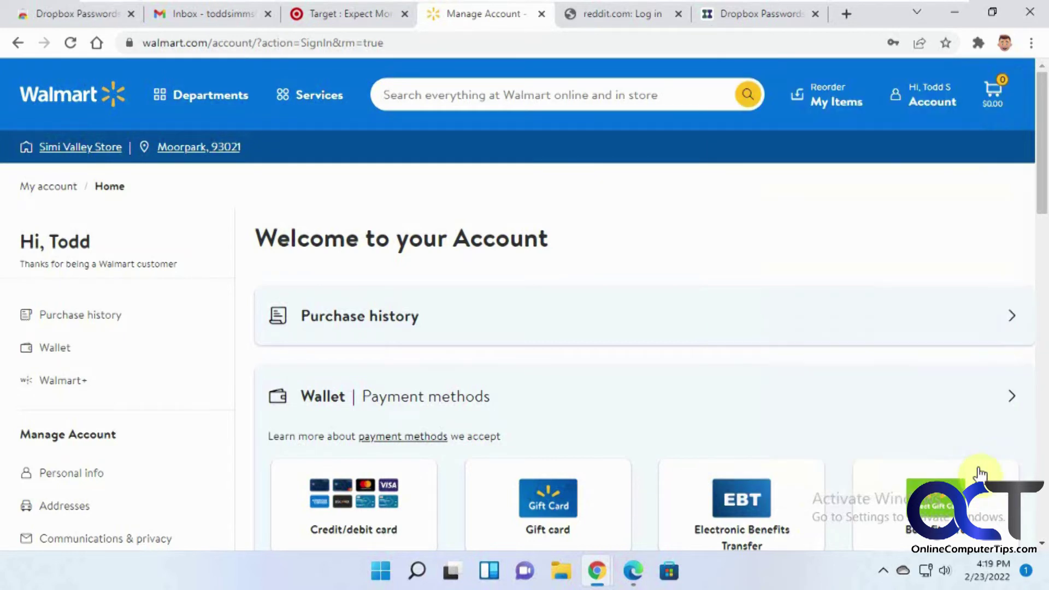
click(758, 12)
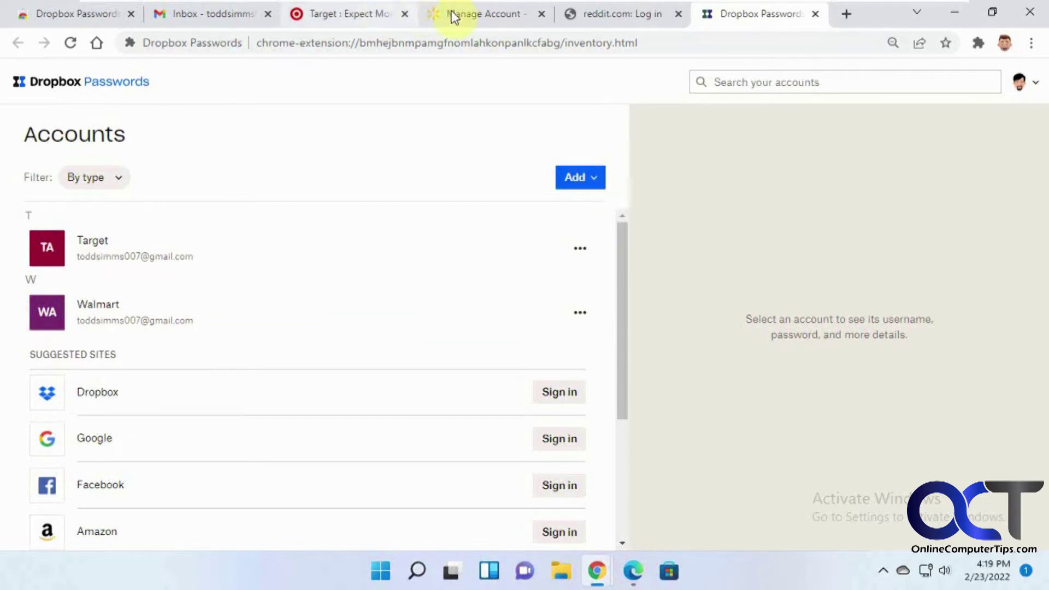
Copy the Reddit login page address and return to the vault.
click(601, 8)
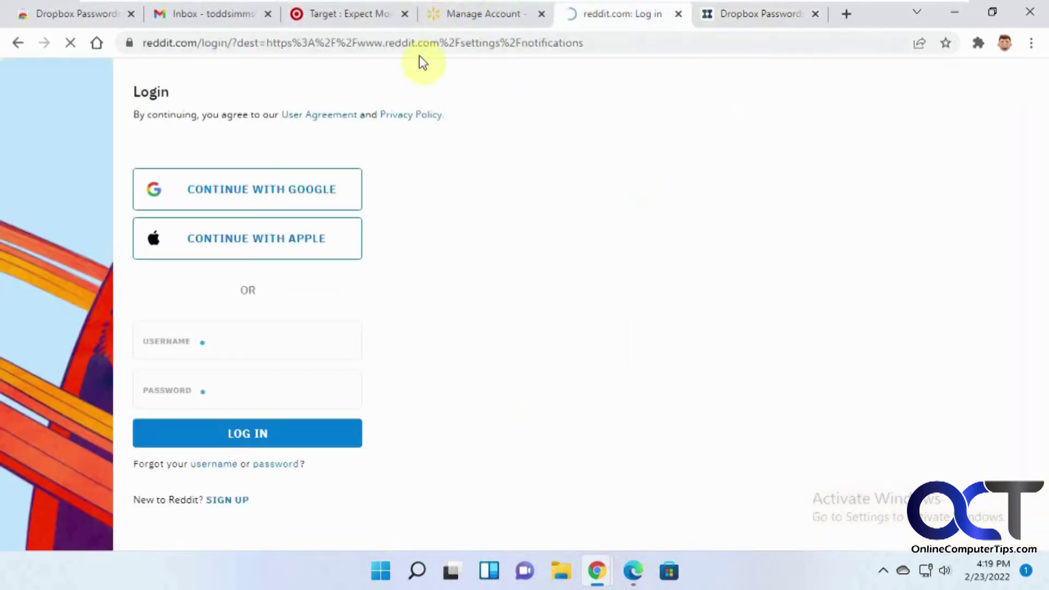
click(503, 42)
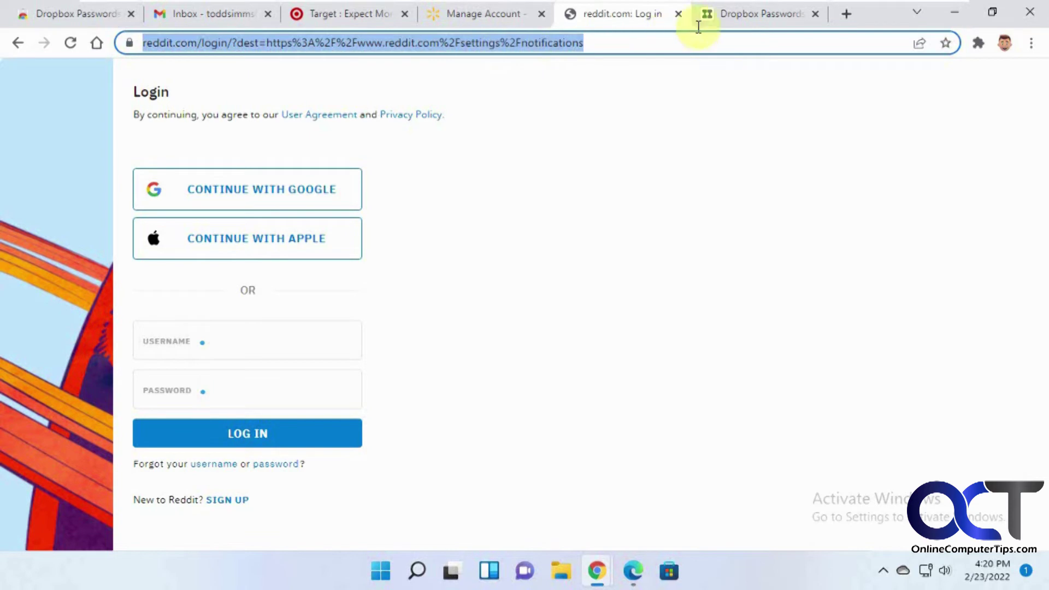
click(740, 15)
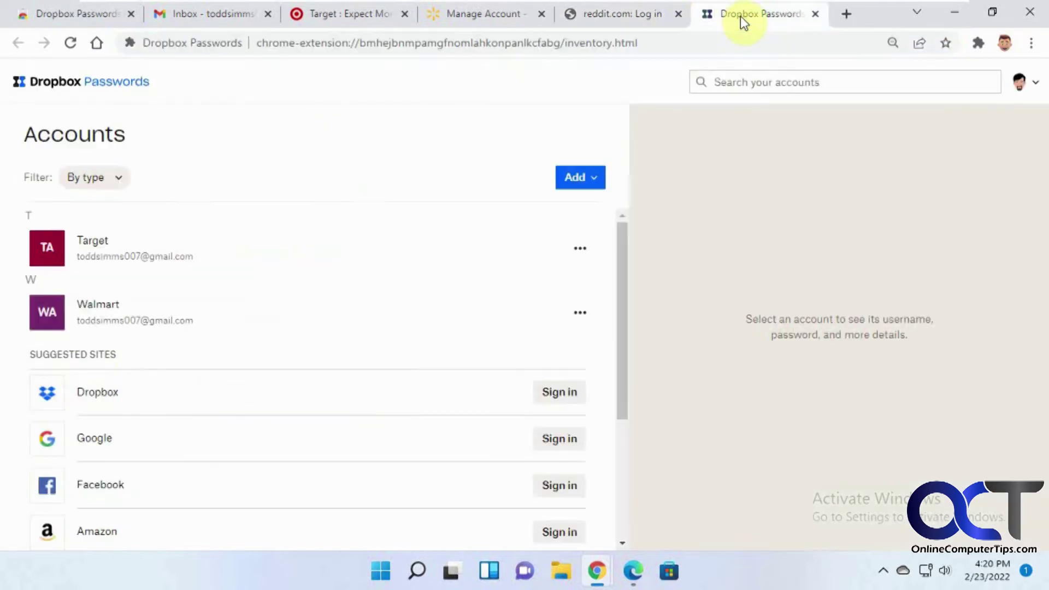
Add a new login entry named Reddit and paste in its password.
click(591, 184)
click(591, 212)
click(519, 229)
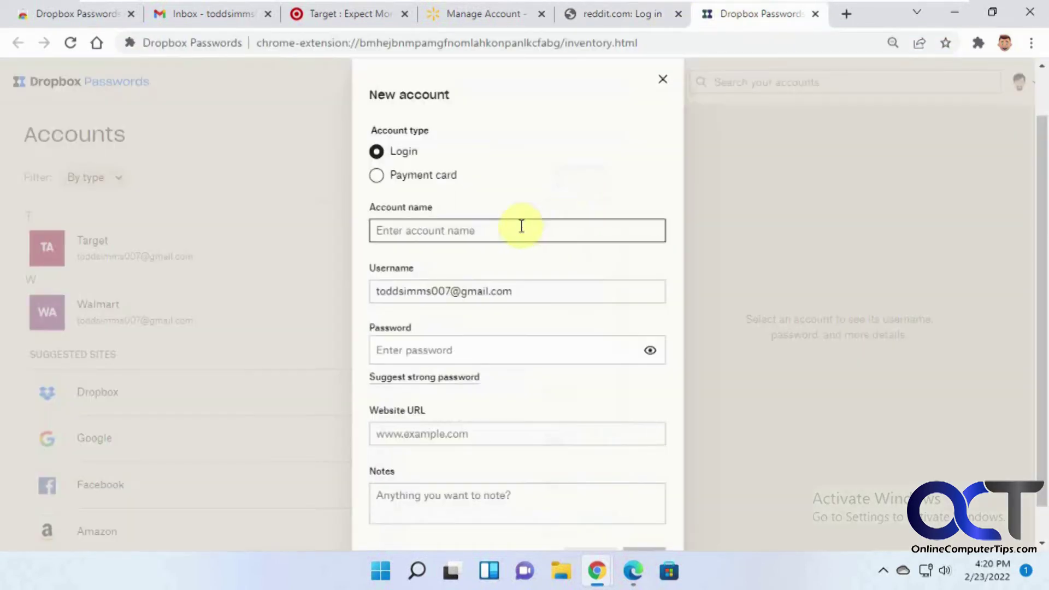
text(Reddit)
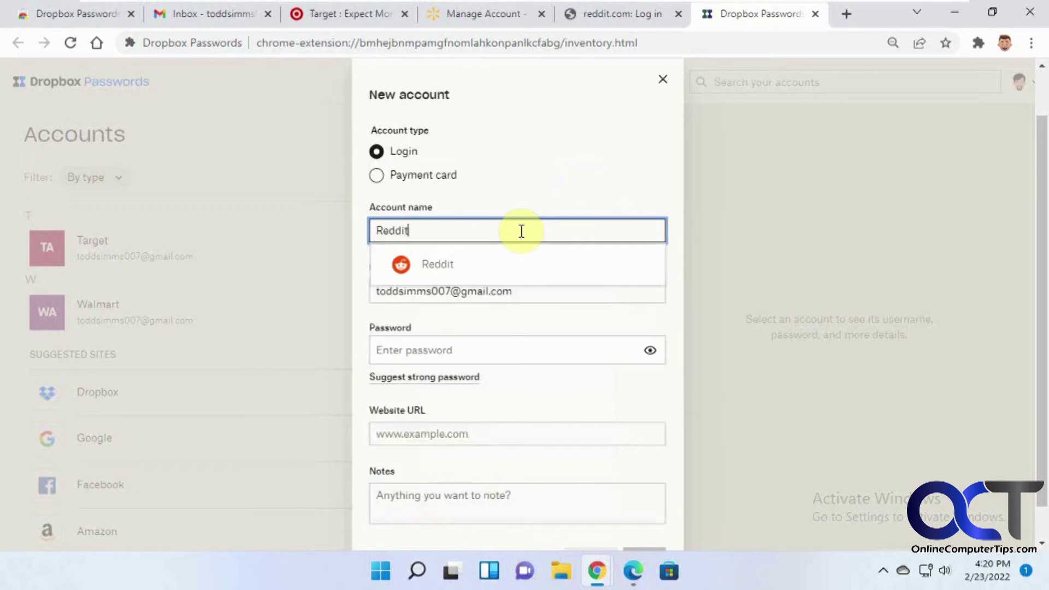
click(494, 263)
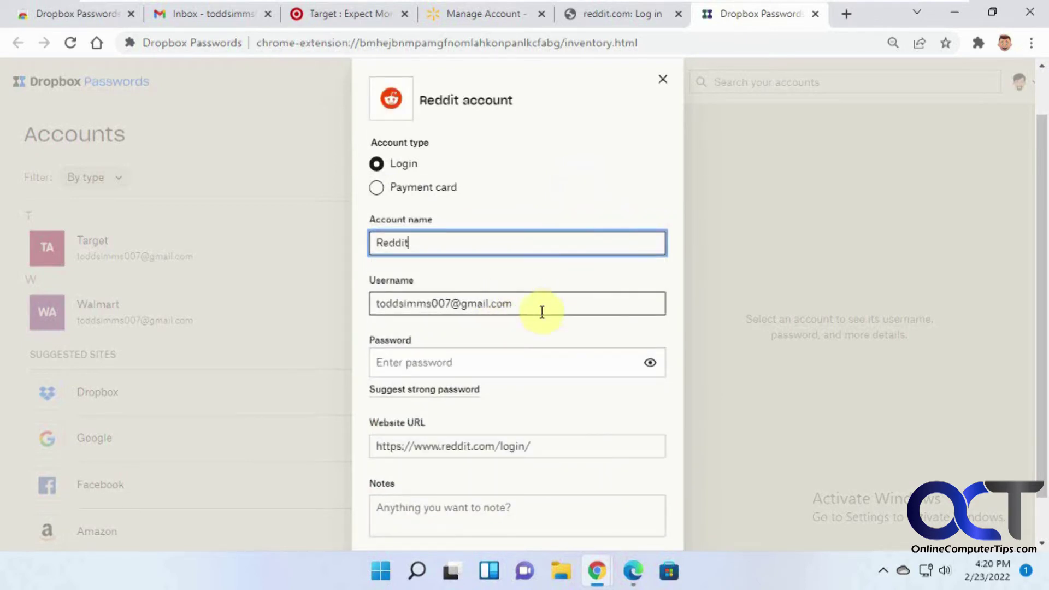
click(510, 363)
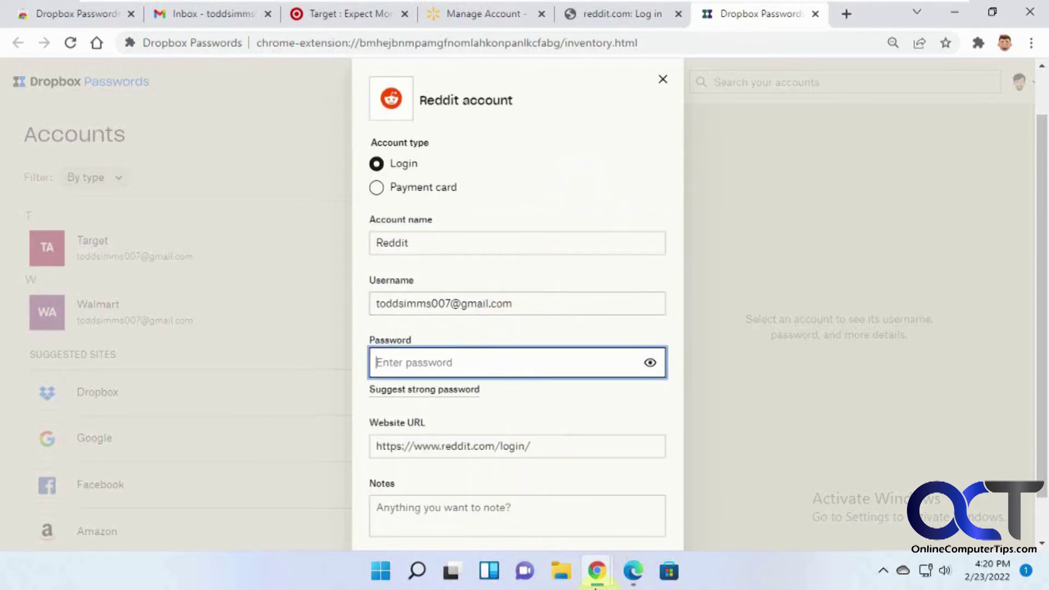
mouse_move(597, 586)
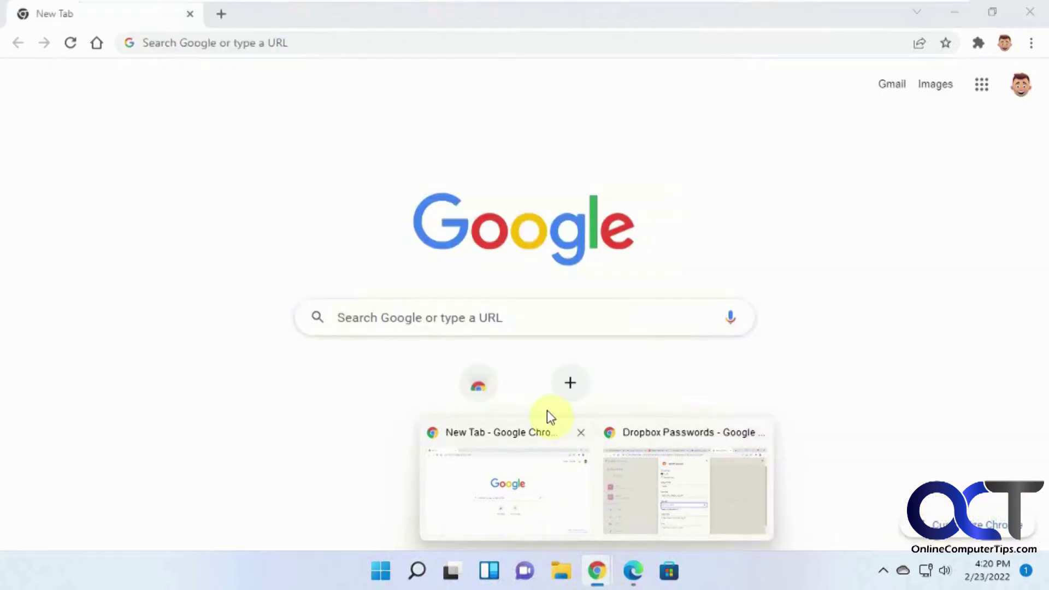
key(ctrl+v)
scroll(574, 437, down, 1)
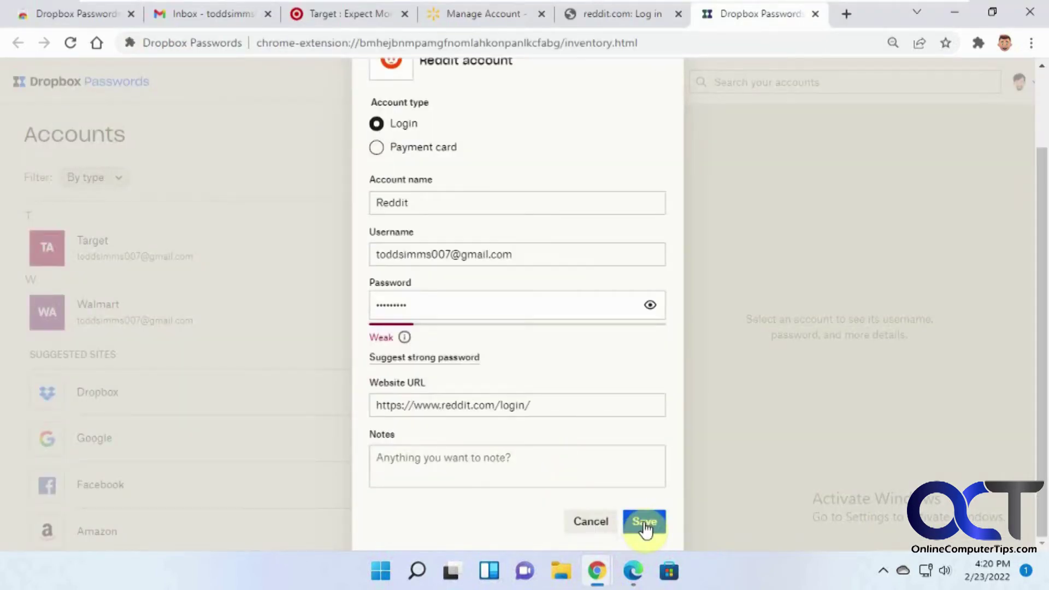
Replace the website address with the copied Reddit URL and save the entry.
click(541, 406)
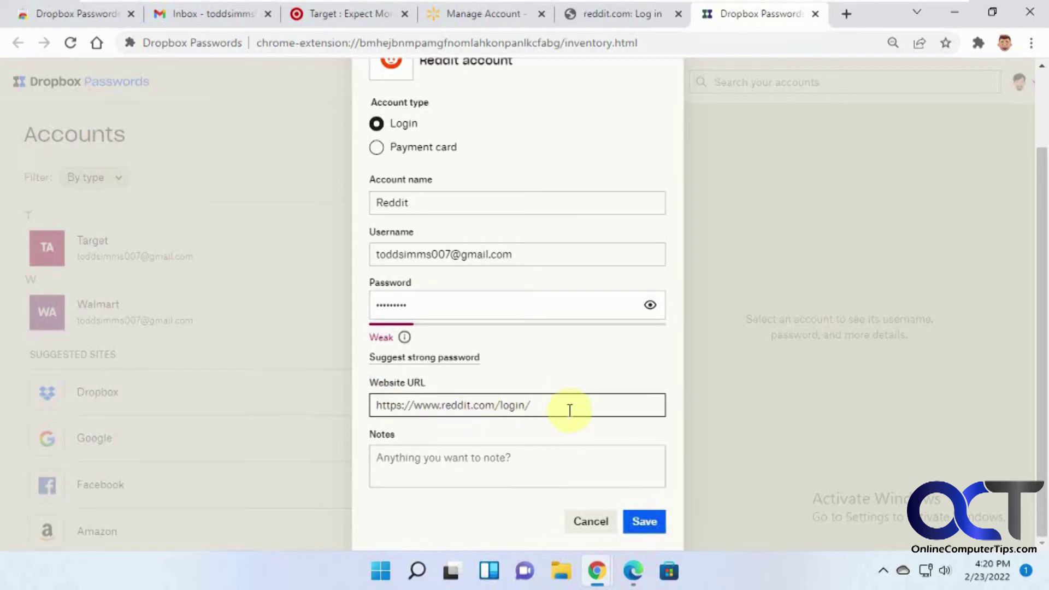
drag(567, 406, 282, 409)
key(ctrl+v)
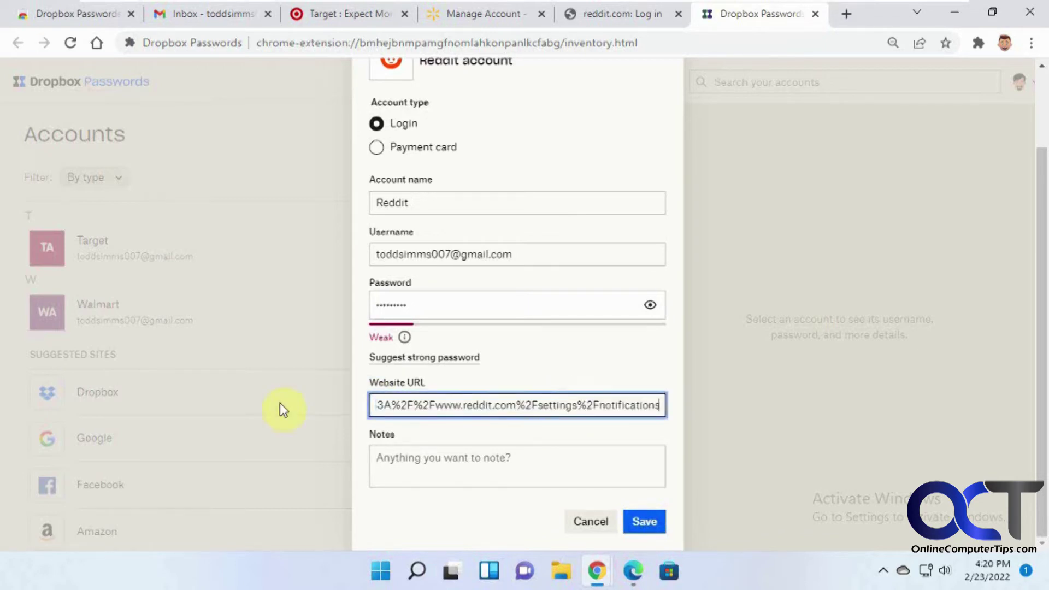
click(644, 524)
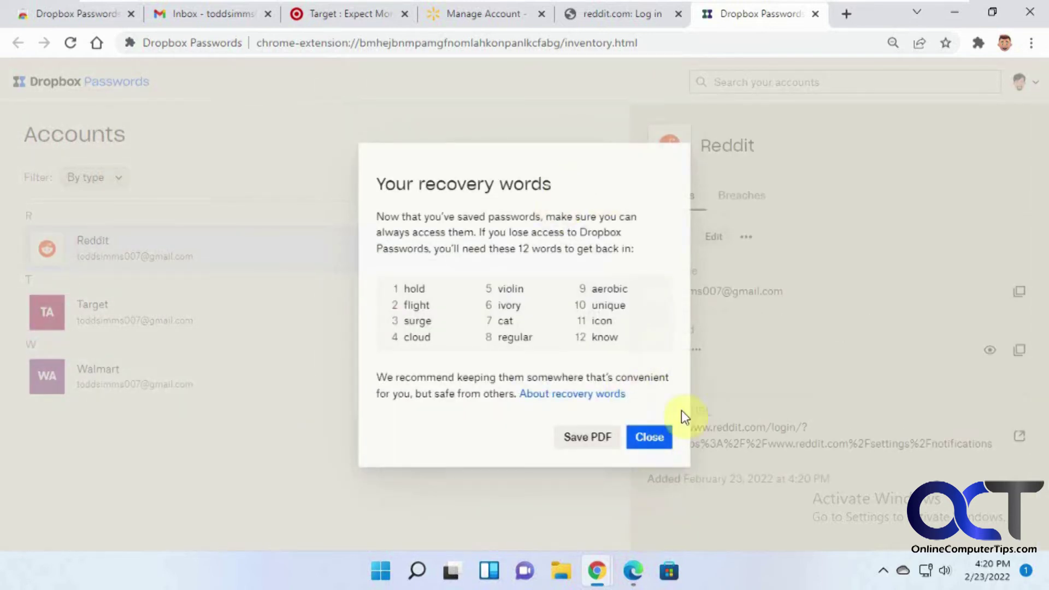
Close the recovery words, autofill the Reddit login on its page, then return to the vault.
click(657, 439)
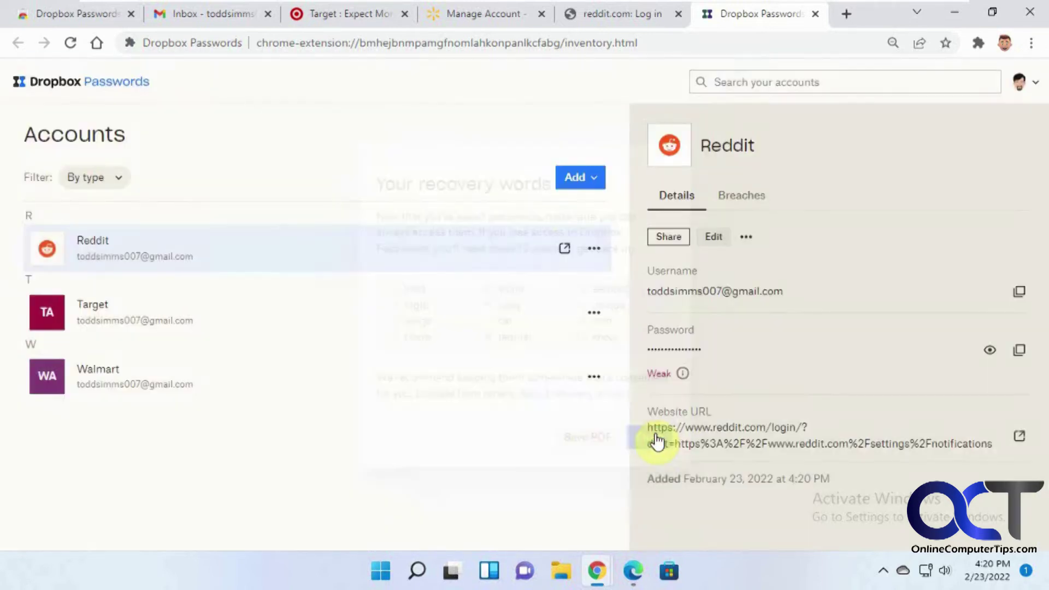
click(594, 251)
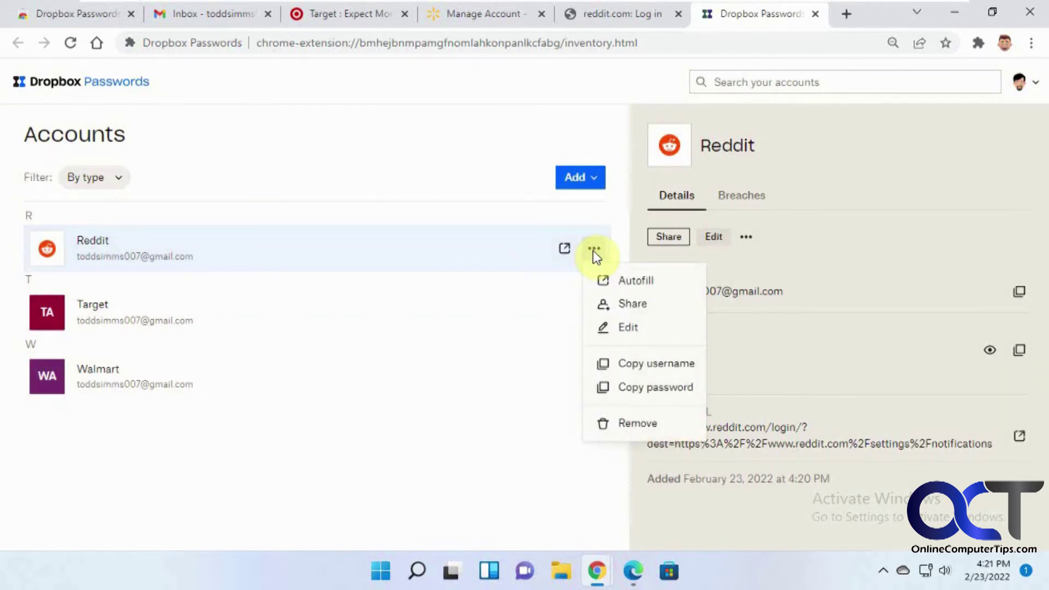
click(644, 15)
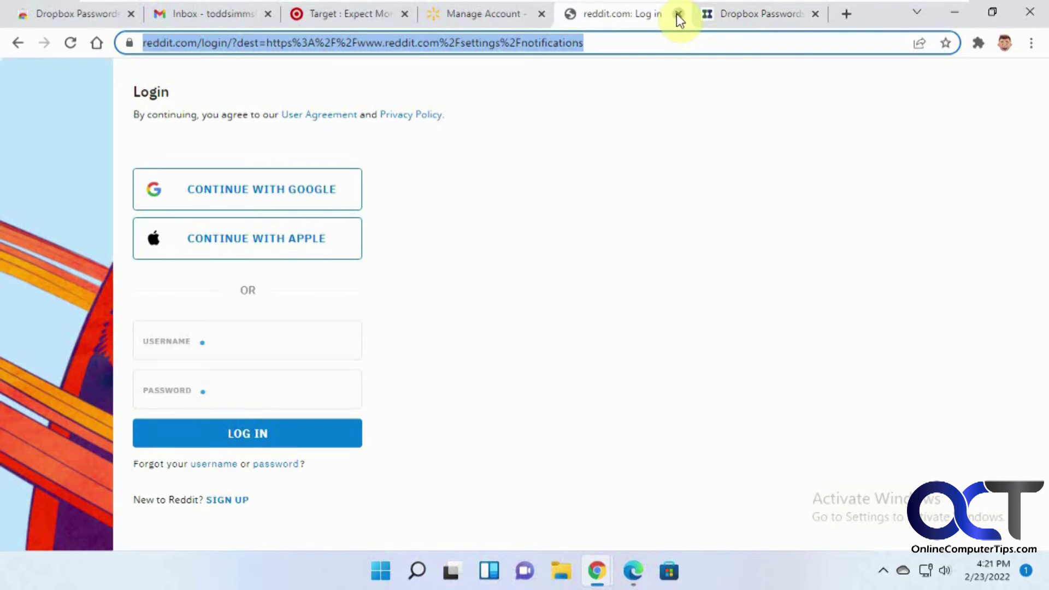
click(677, 15)
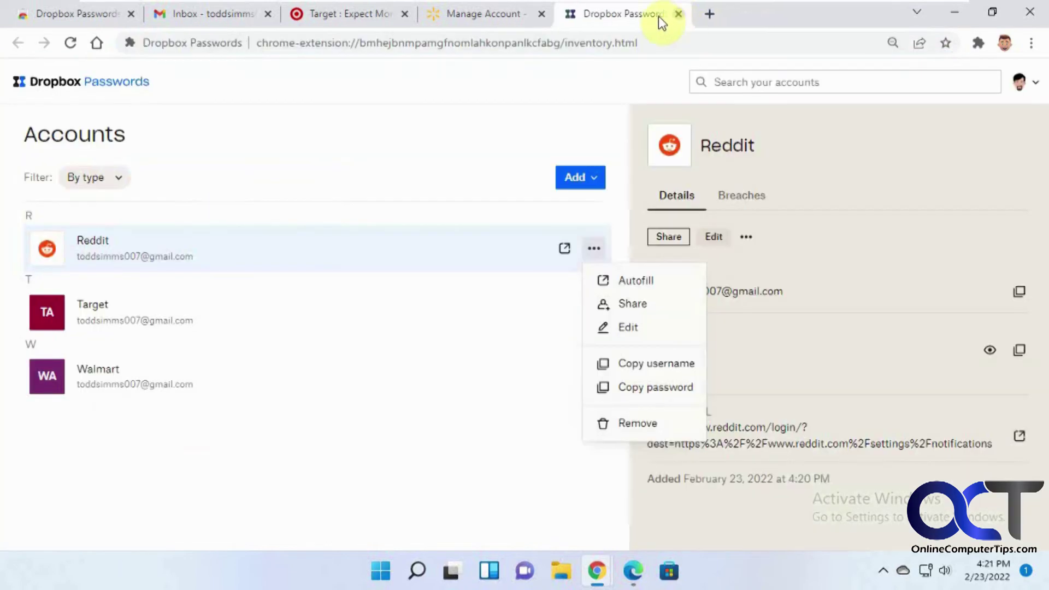
click(630, 281)
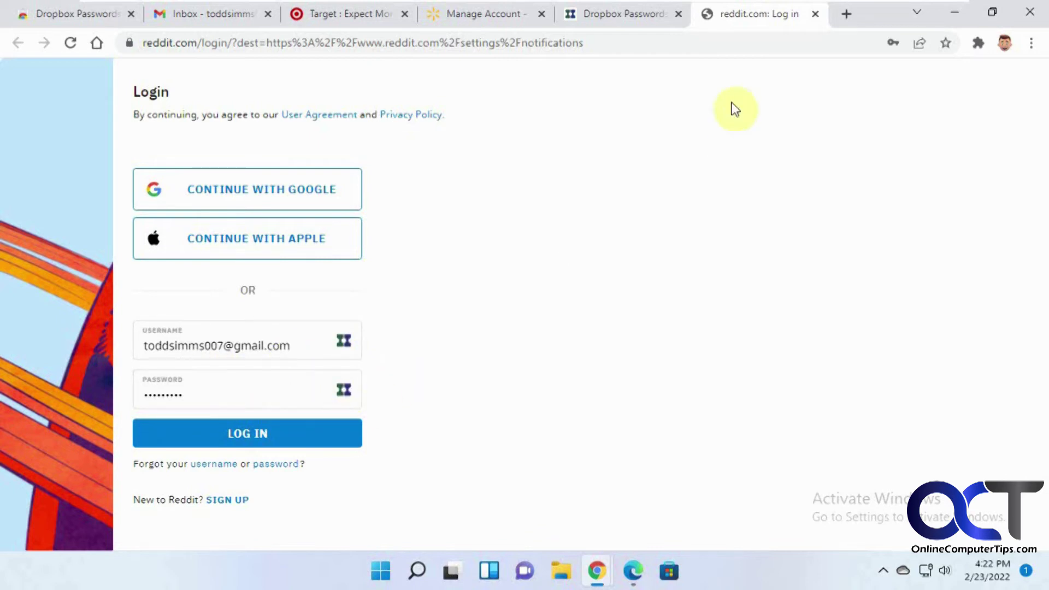
click(614, 19)
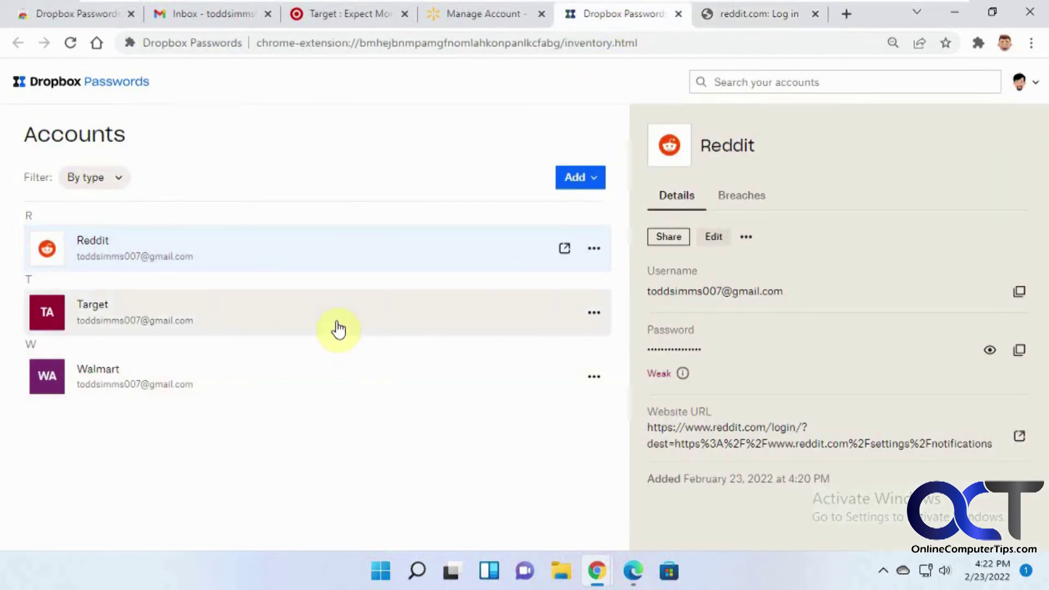
Check the Reddit and Target option menus, then bring up the Target login's details.
click(747, 236)
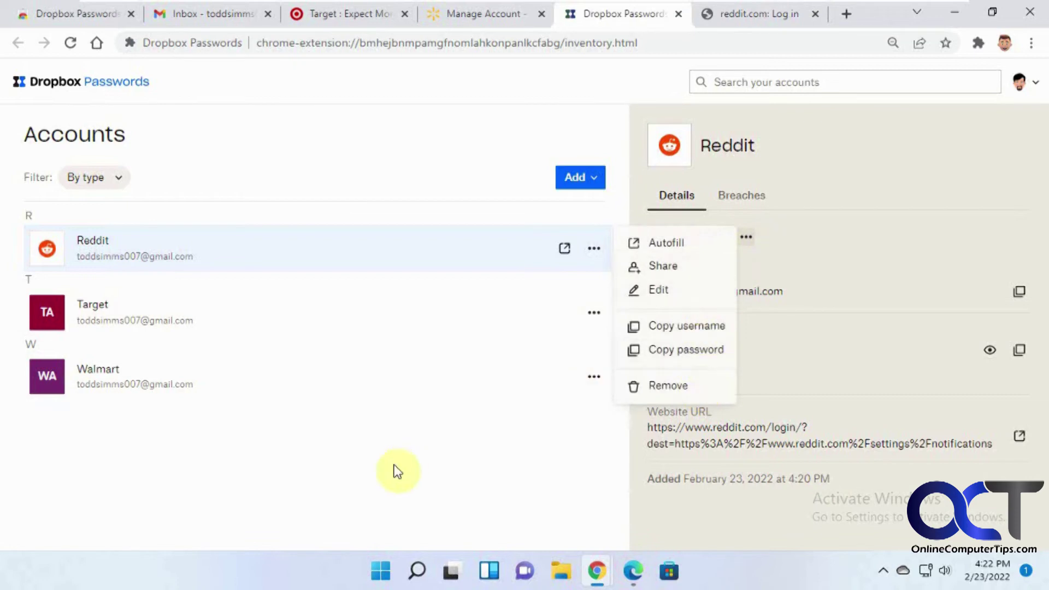
click(273, 314)
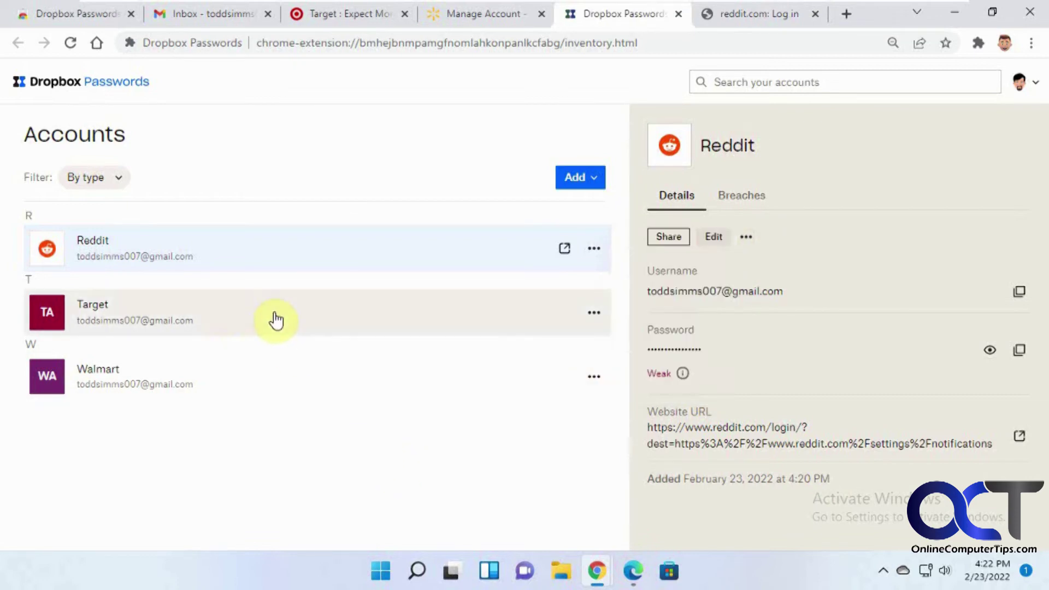
click(594, 313)
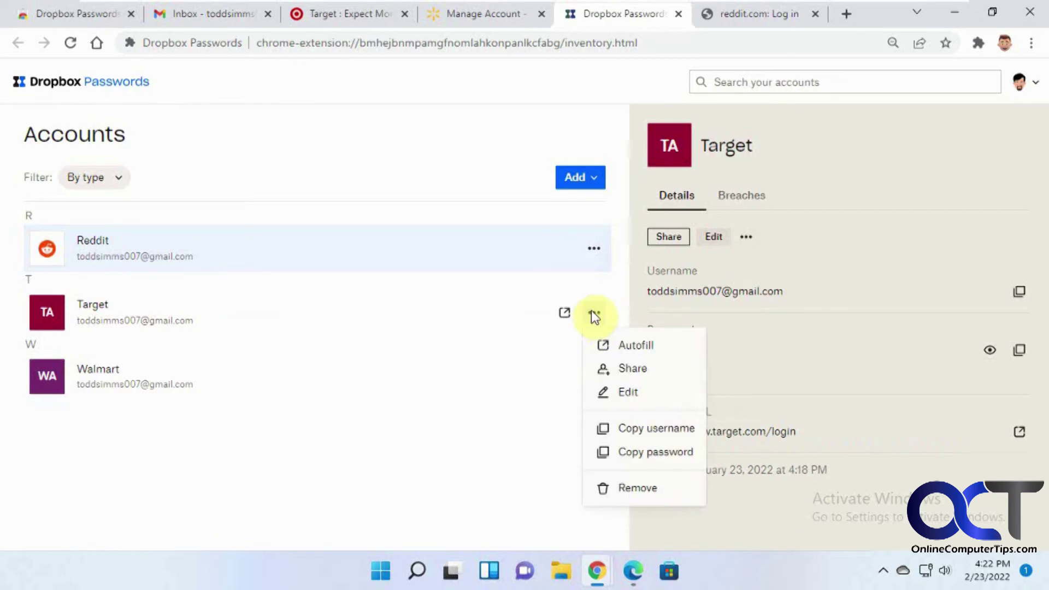
click(483, 461)
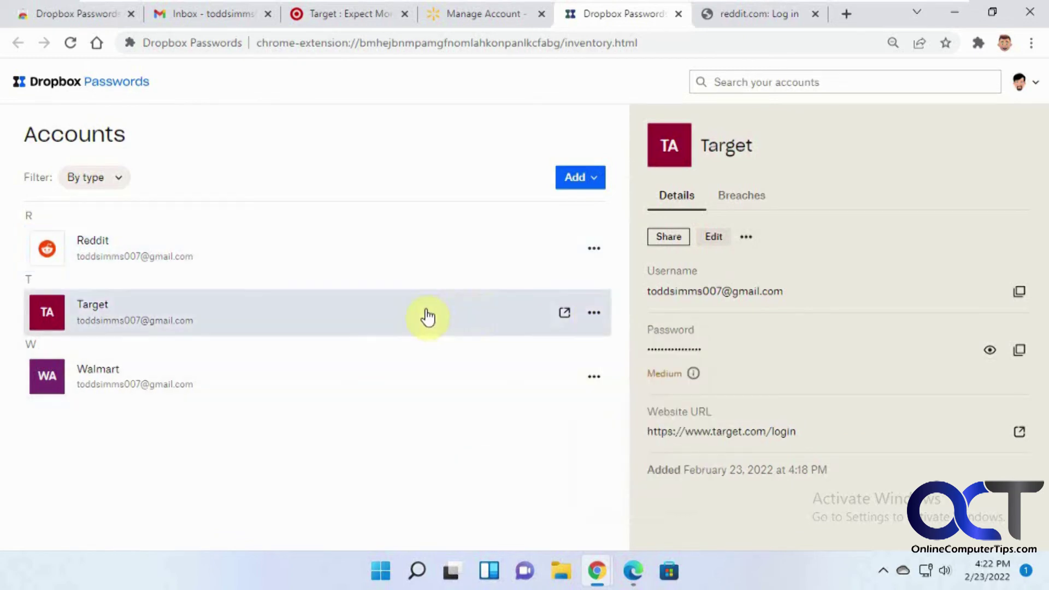
Share the Target login by sending an invitation to the recipient's e-mail address.
click(667, 236)
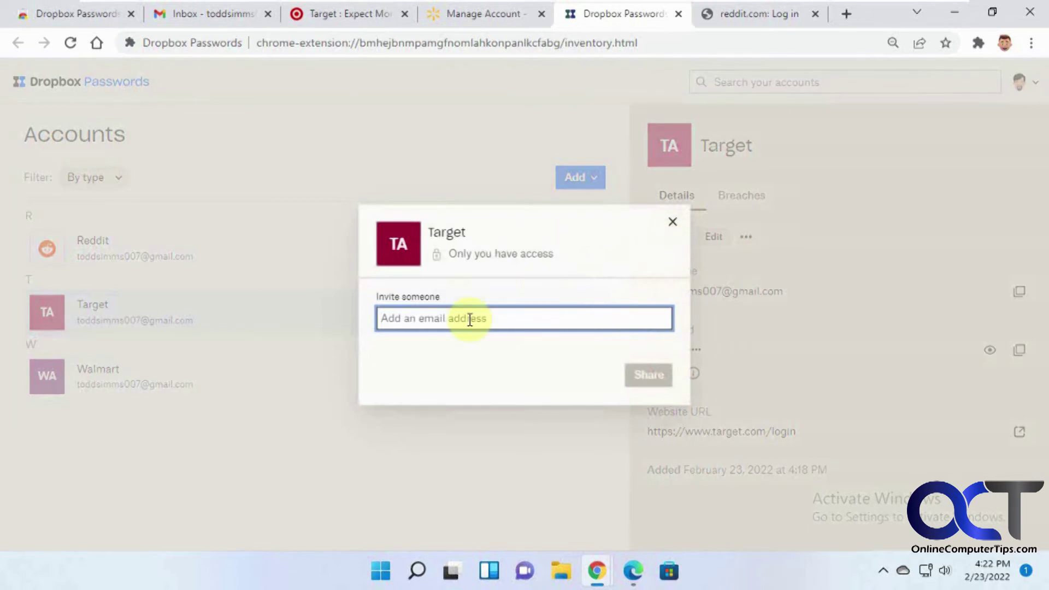
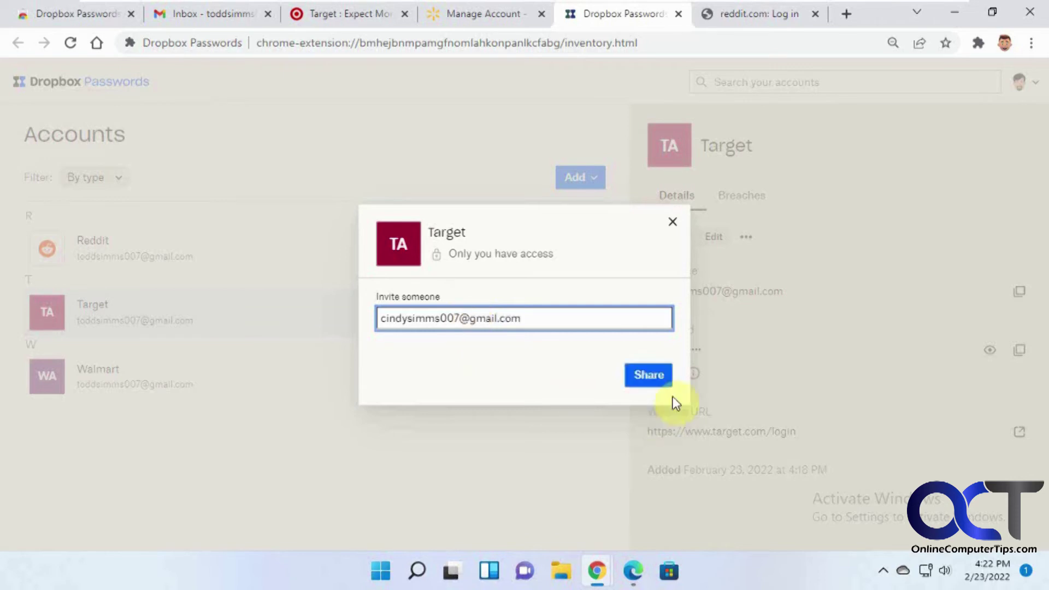
click(661, 374)
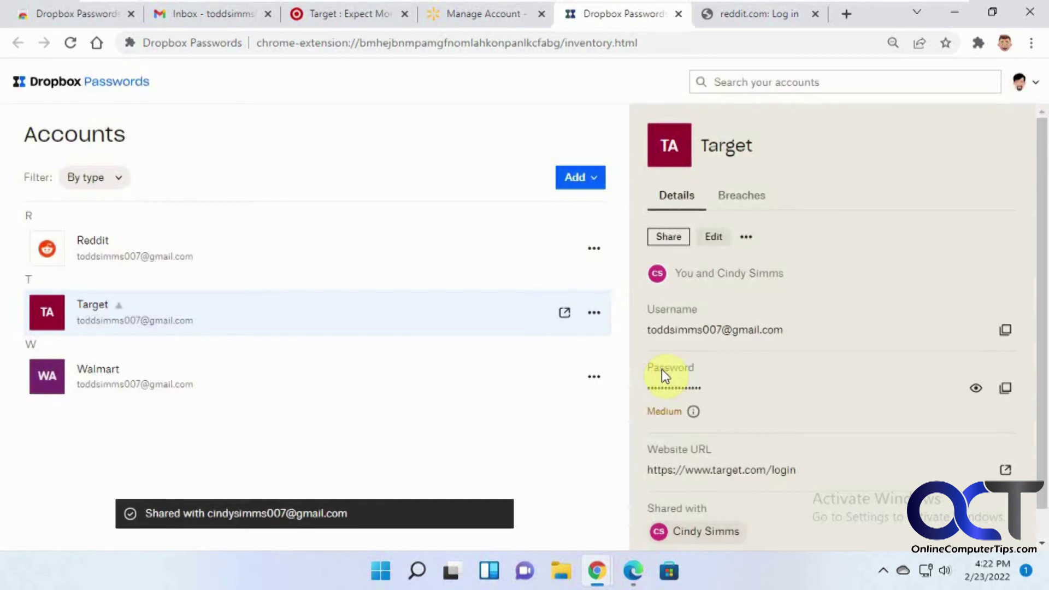
click(260, 359)
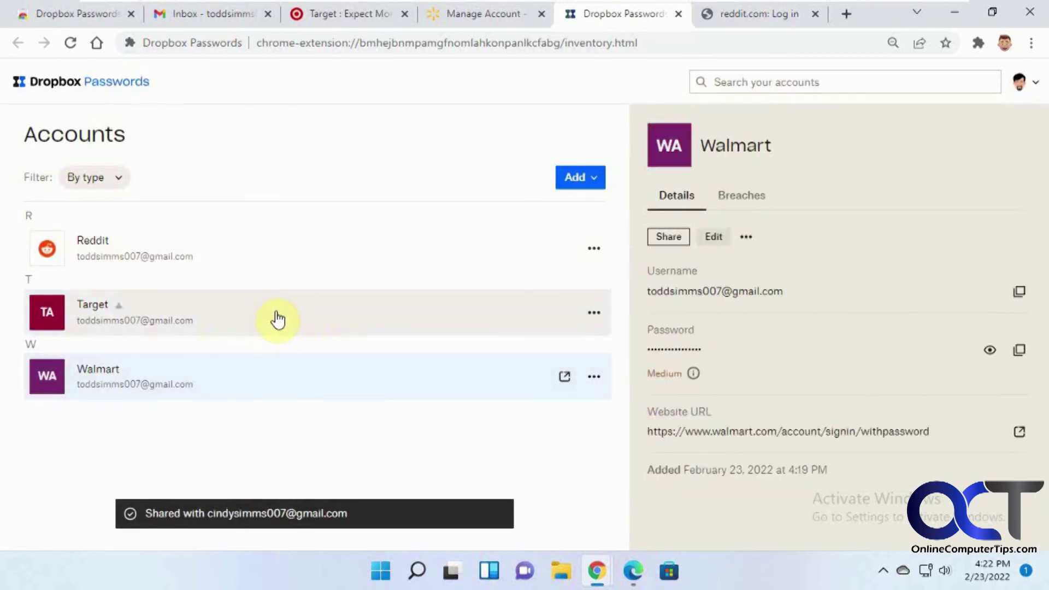
click(277, 319)
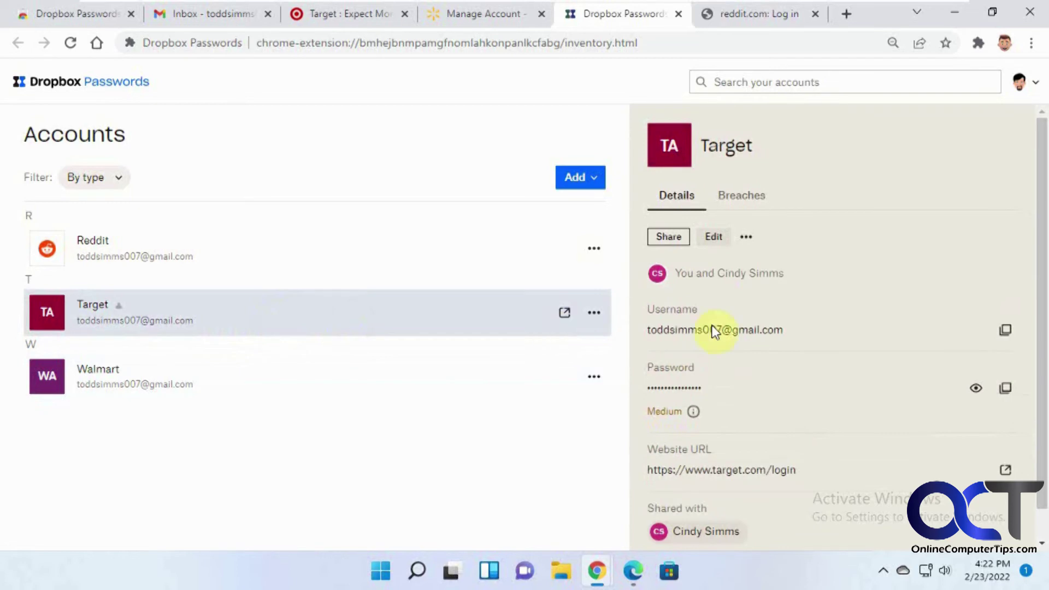
scroll(721, 491, down, 1)
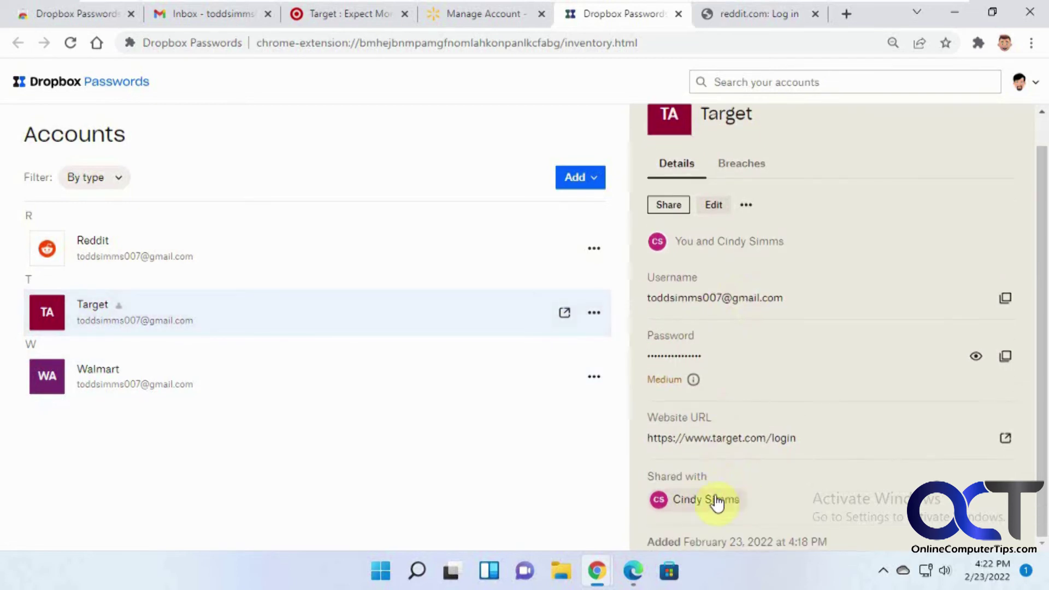
click(234, 390)
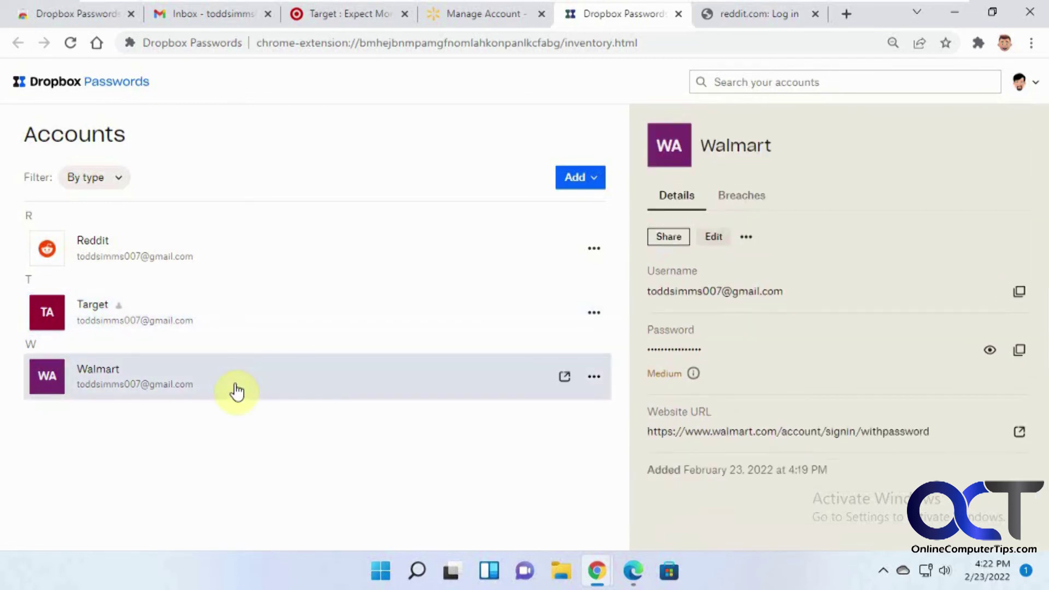
click(252, 329)
scroll(929, 524, down, 1)
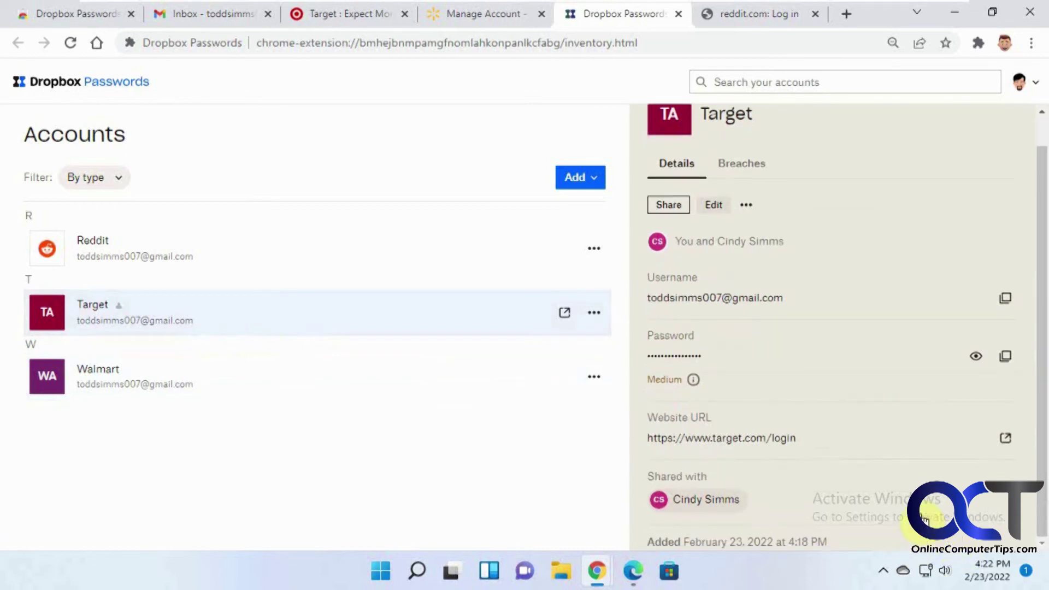
click(719, 505)
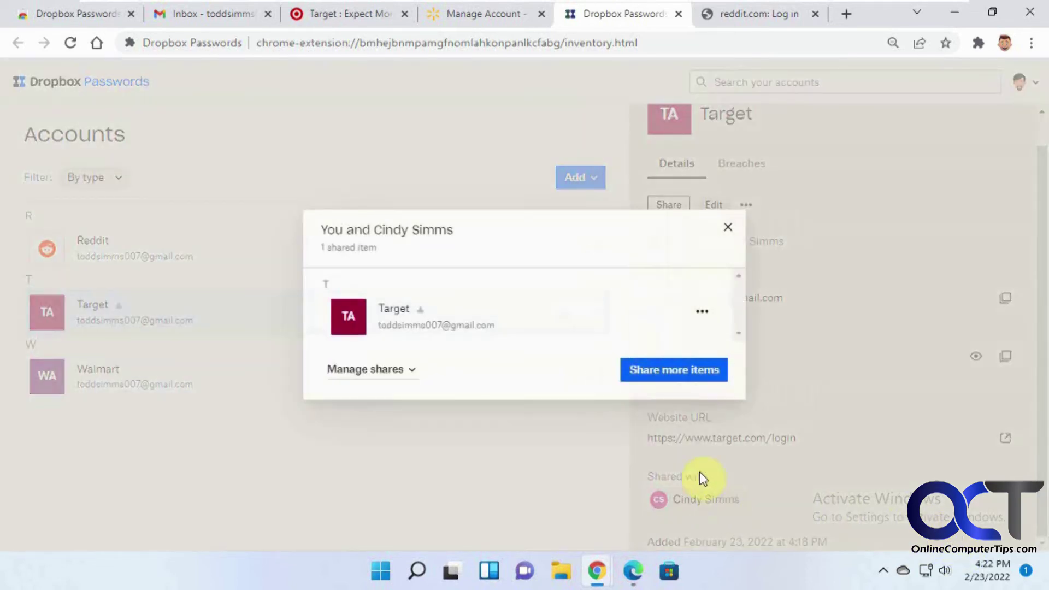
click(703, 315)
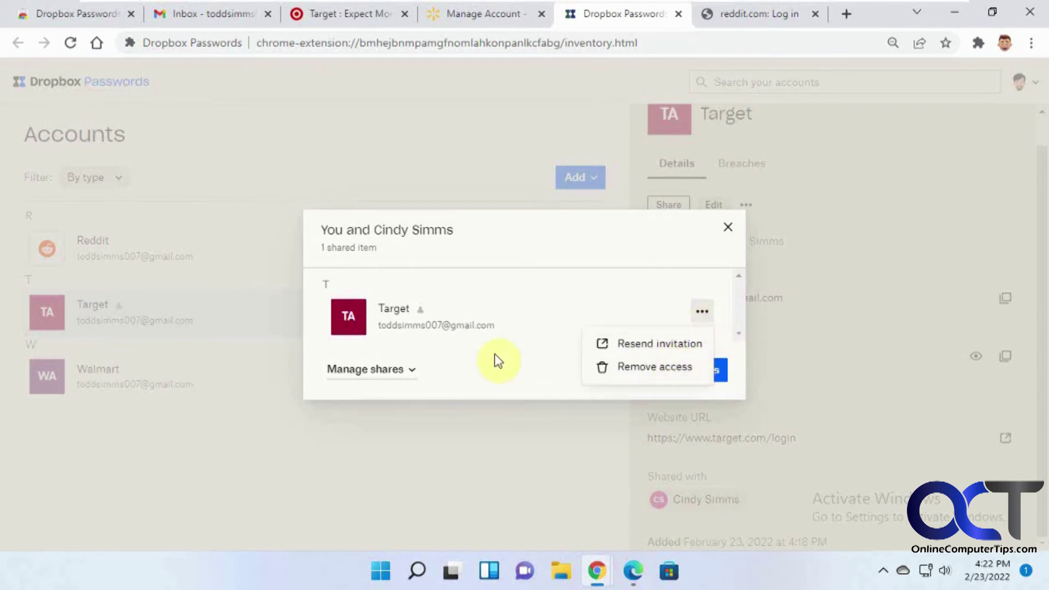
click(413, 370)
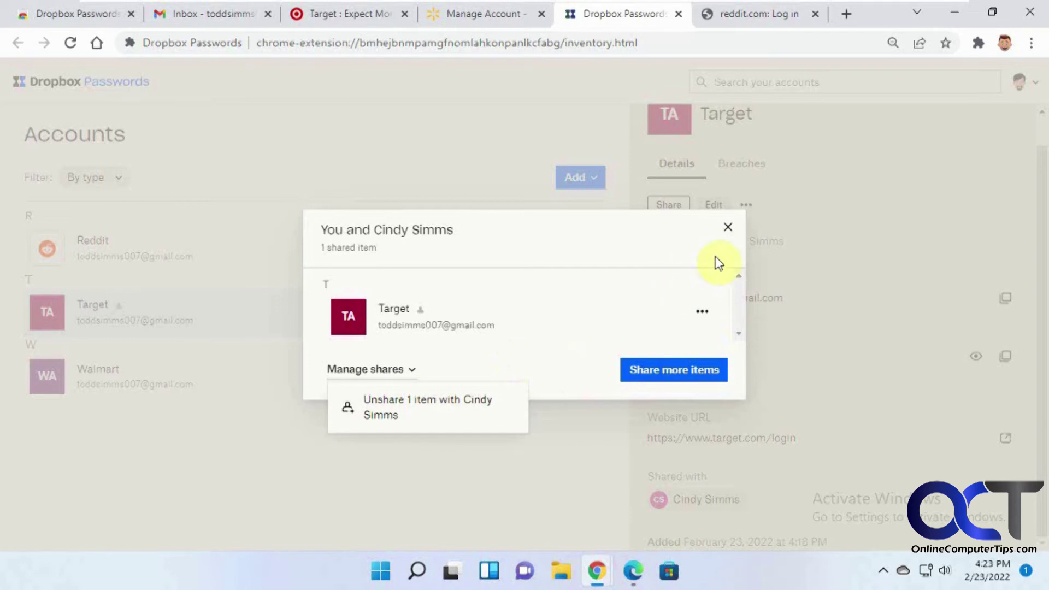
click(728, 228)
click(728, 229)
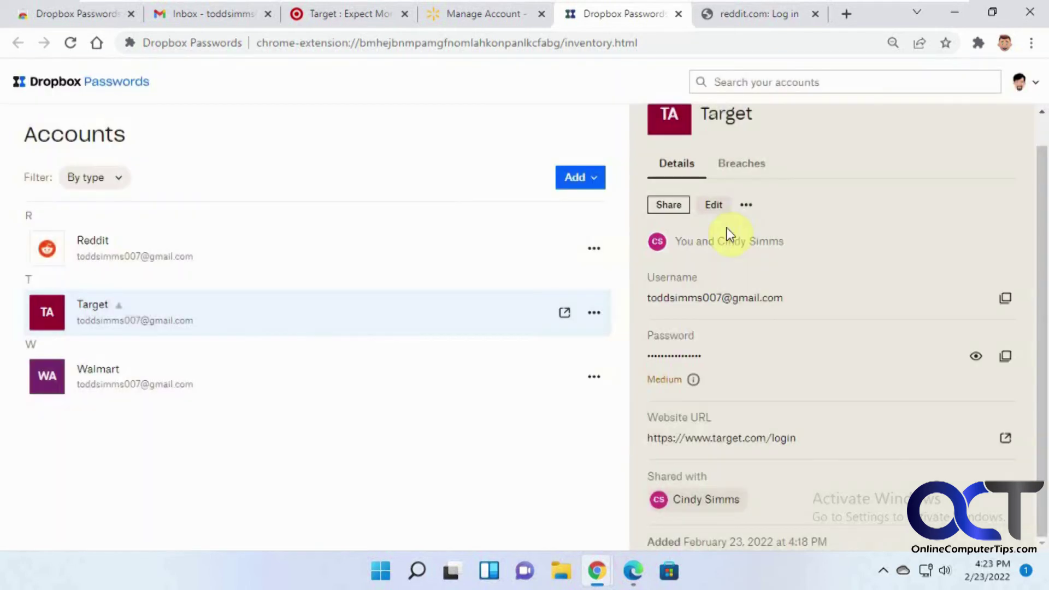
In the recipient's Gmail, open the Dropbox Passwords invitation under Updates and view the shared Target login.
click(632, 571)
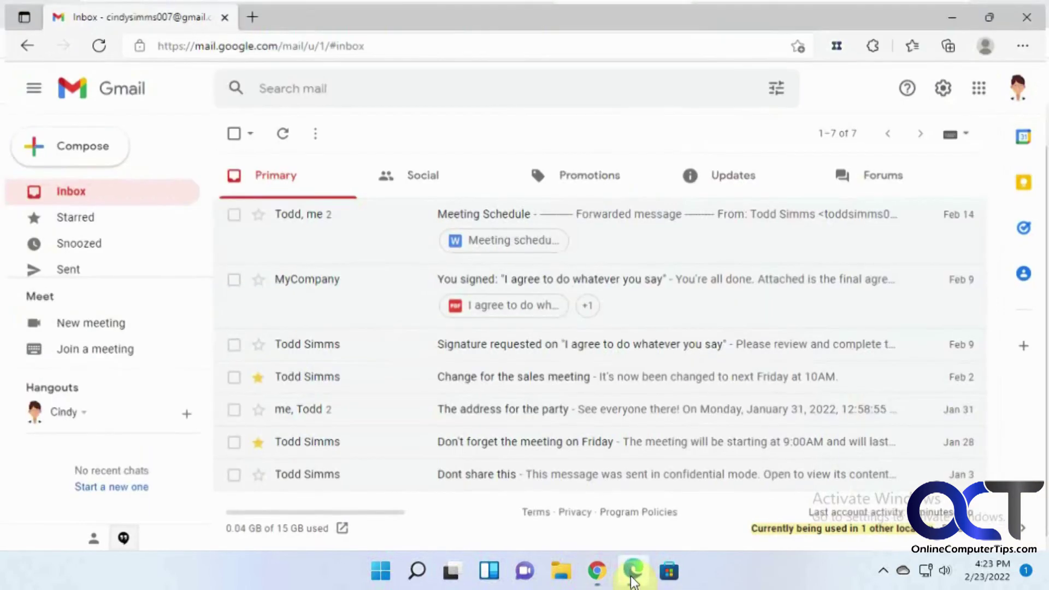
click(278, 133)
click(741, 183)
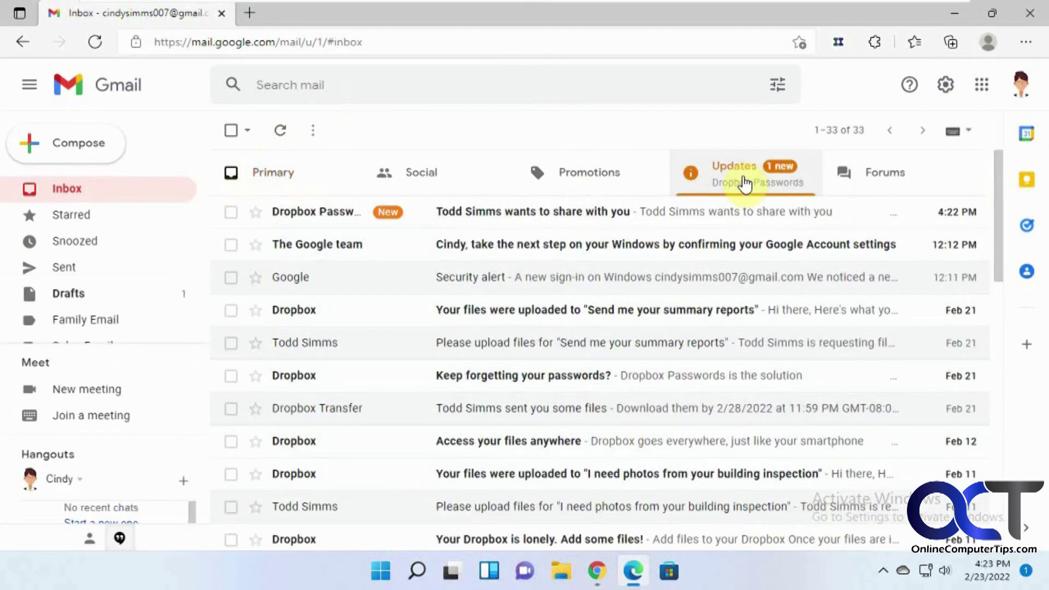
click(559, 218)
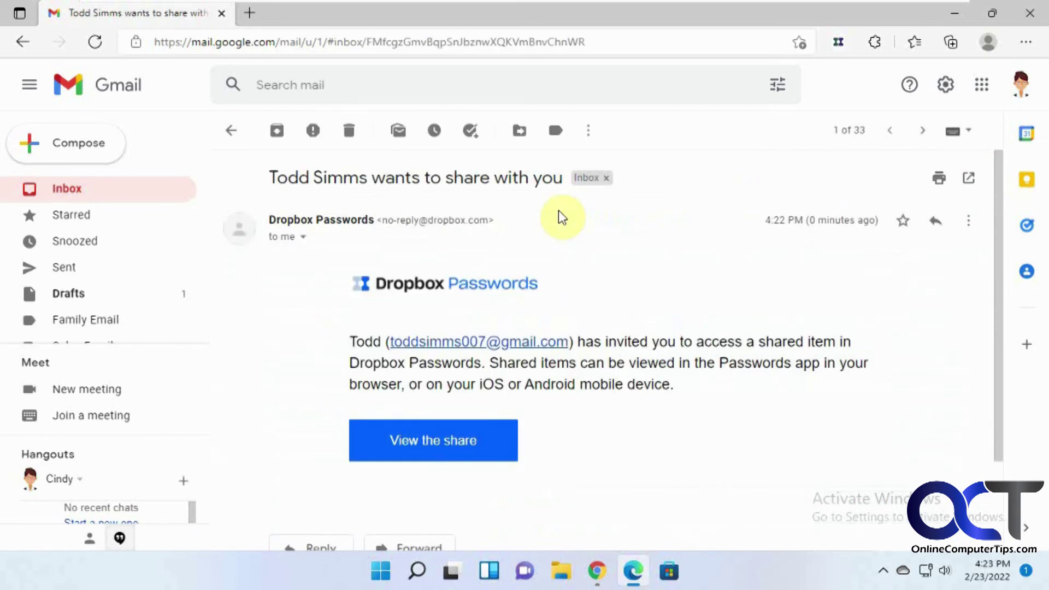
click(448, 443)
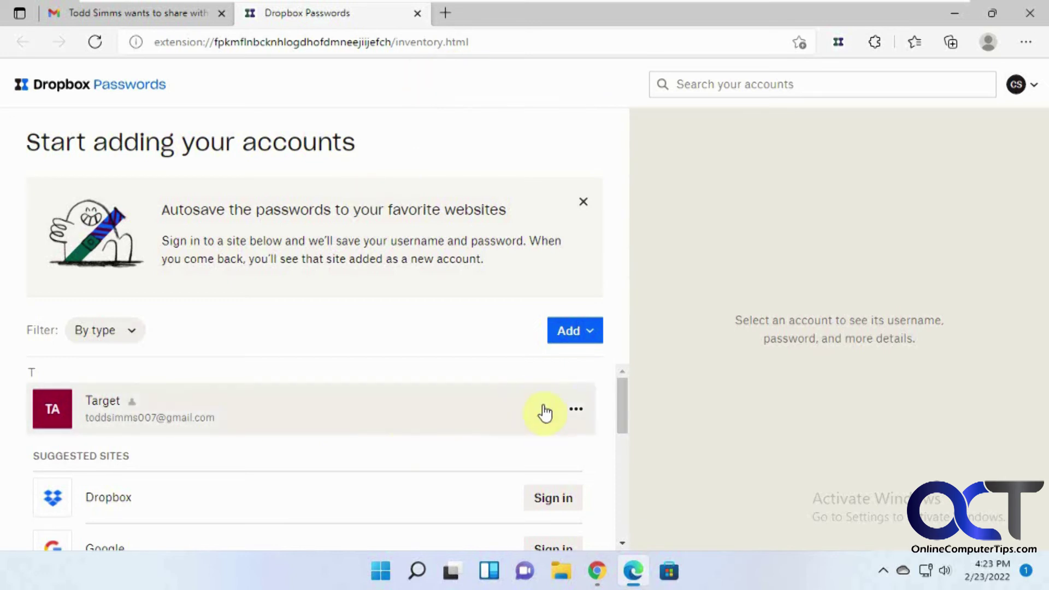
Inspect the shared Target login's options, Breaches tab and Details tab in the recipient's vault.
click(576, 418)
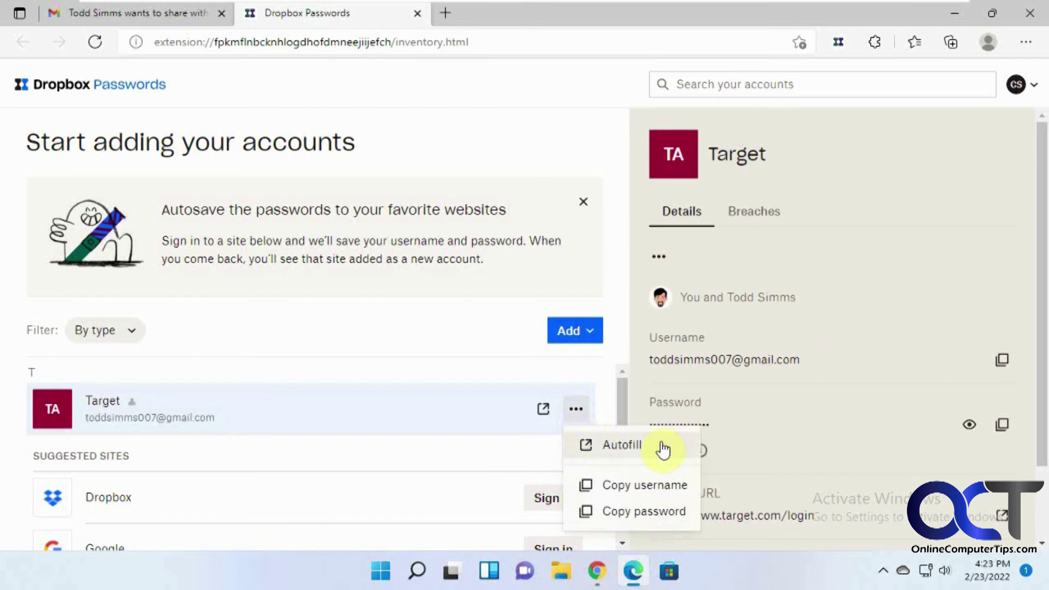
click(890, 299)
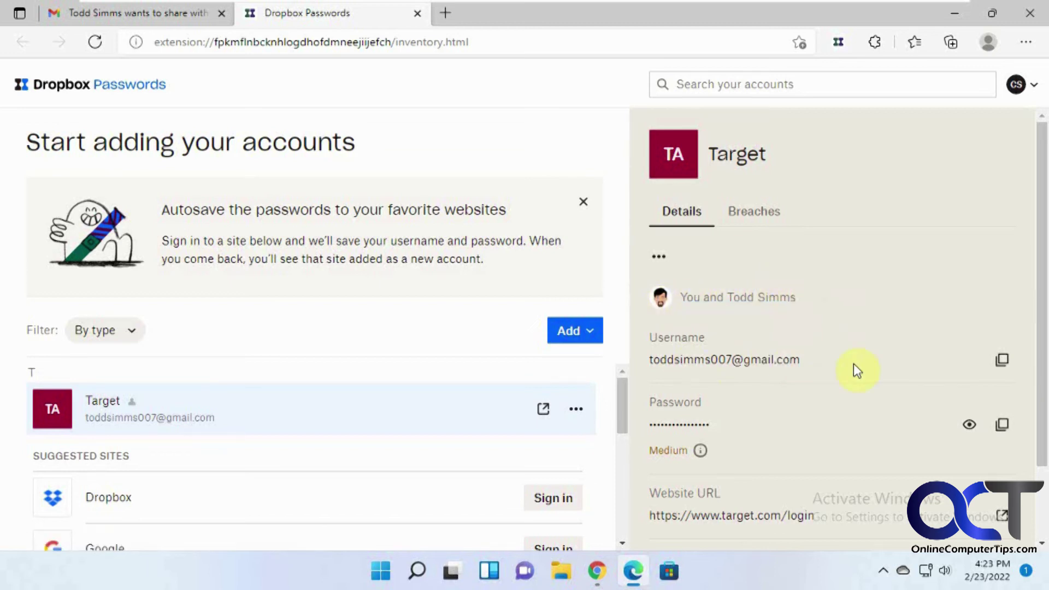
scroll(856, 362, down, 2)
scroll(784, 400, down, 1)
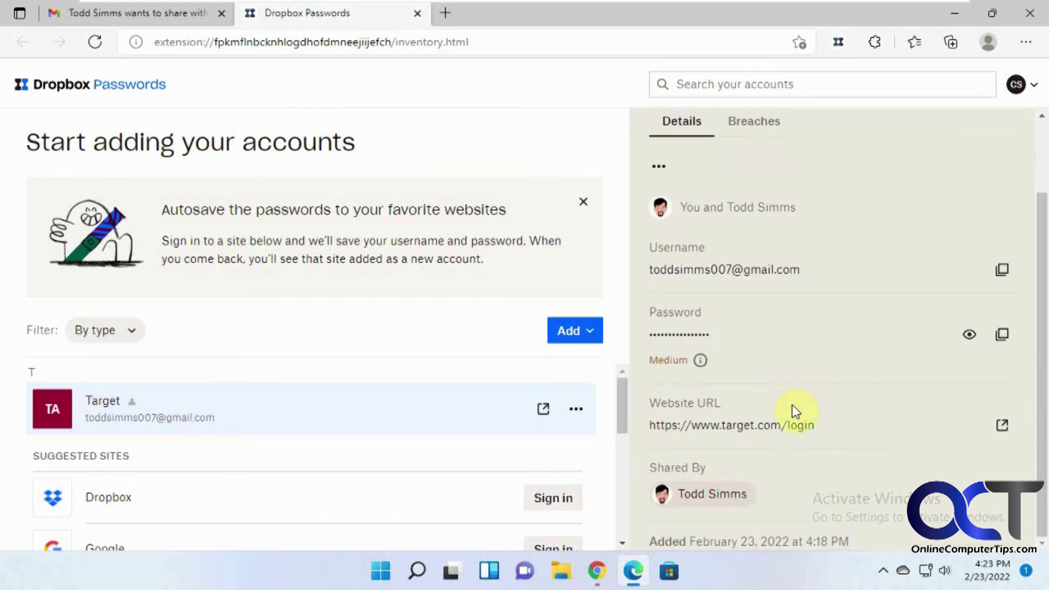
scroll(868, 429, up, 3)
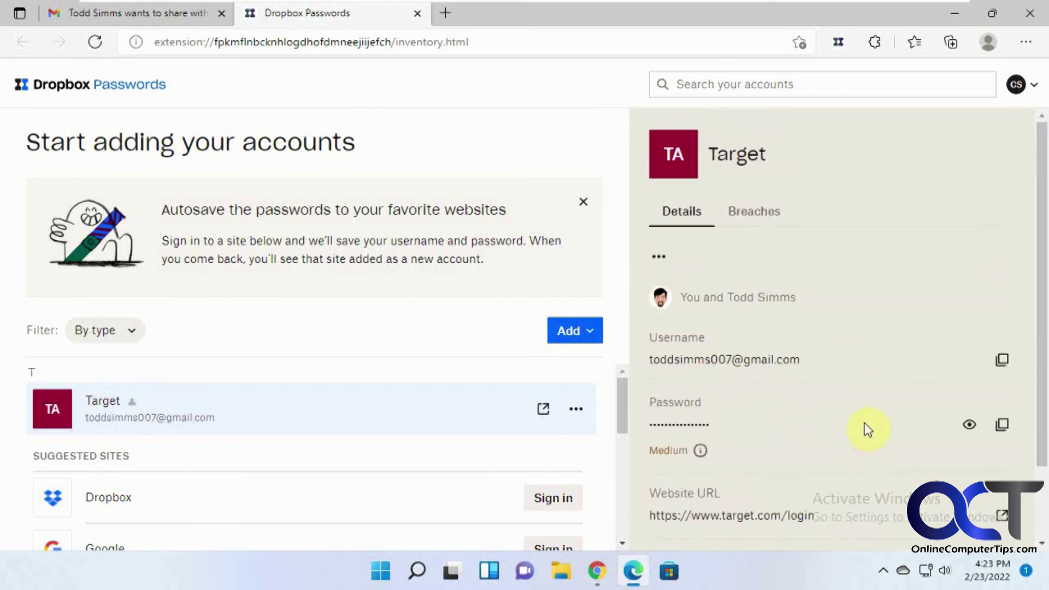
click(761, 221)
click(690, 215)
Return to the sharer's Chrome vault and cancel the Add > Import from options without importing.
mouse_move(598, 571)
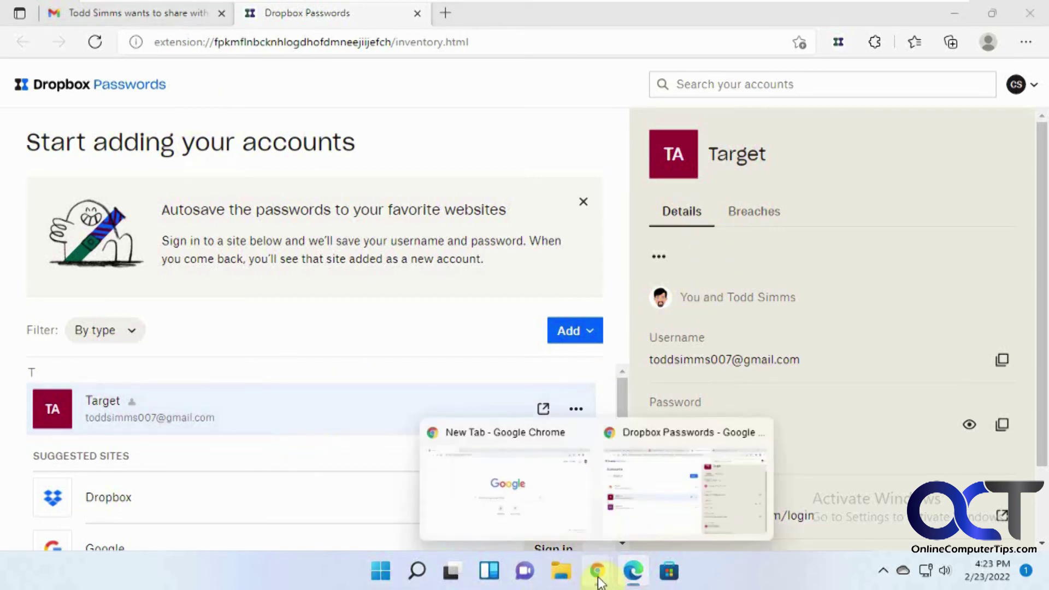
click(638, 497)
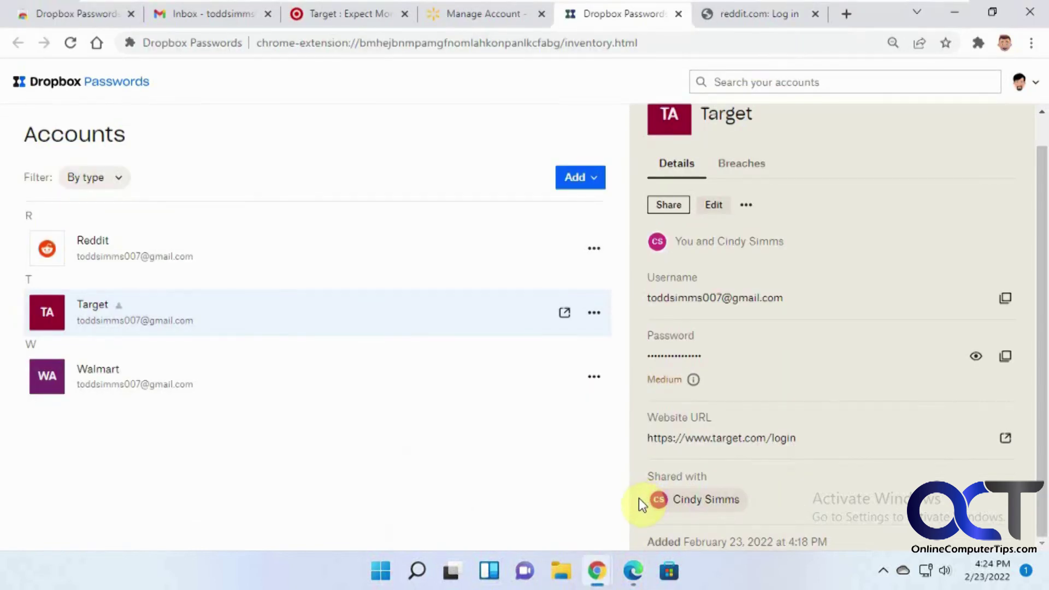
click(1035, 83)
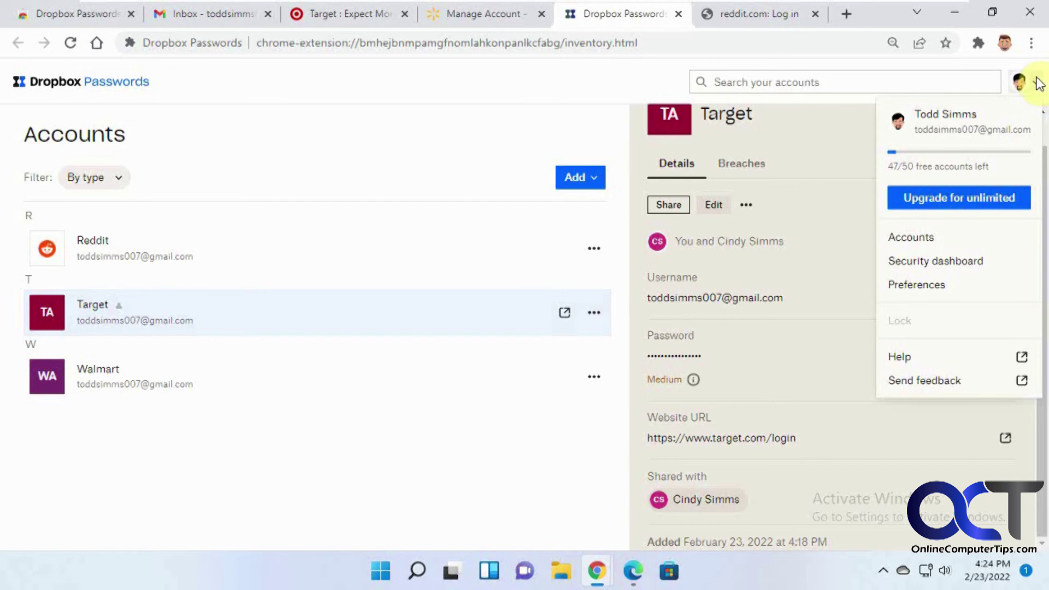
click(323, 470)
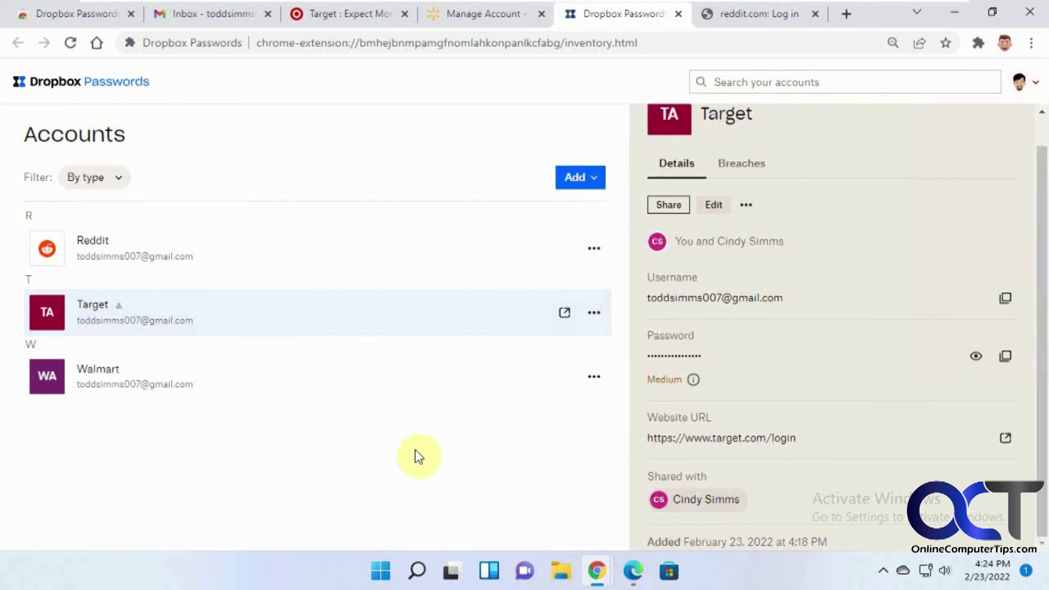
click(596, 180)
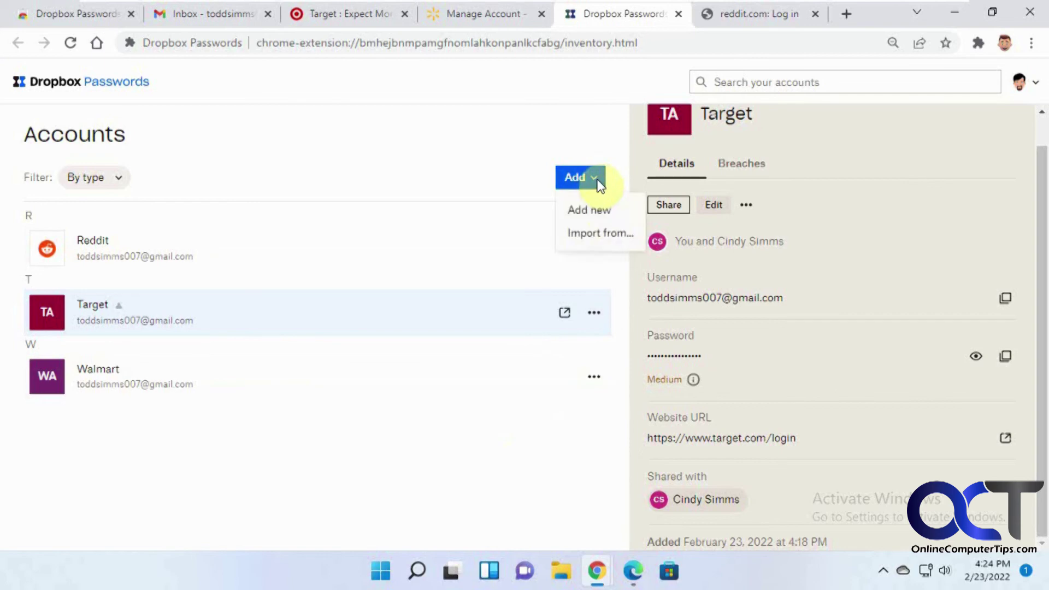
click(594, 232)
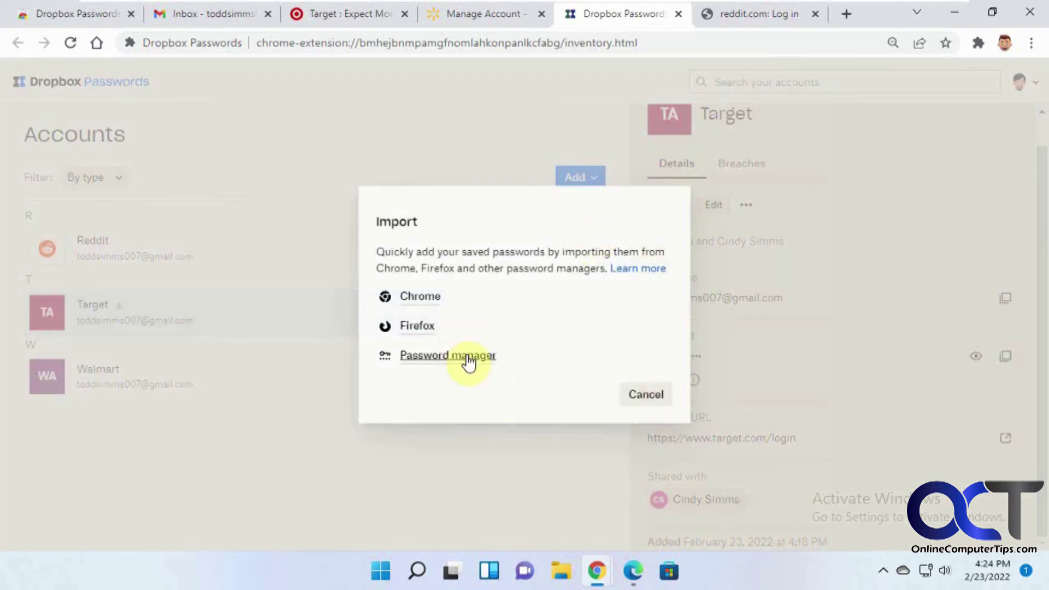
click(634, 395)
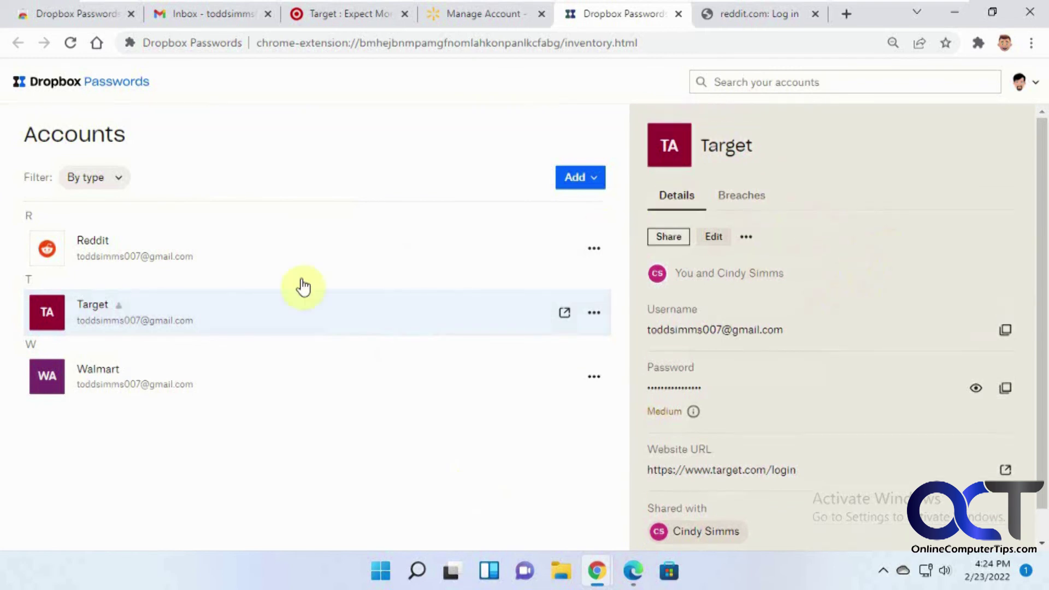
Show the Walmart account's details and actions, then open the profile menu.
click(205, 382)
click(601, 377)
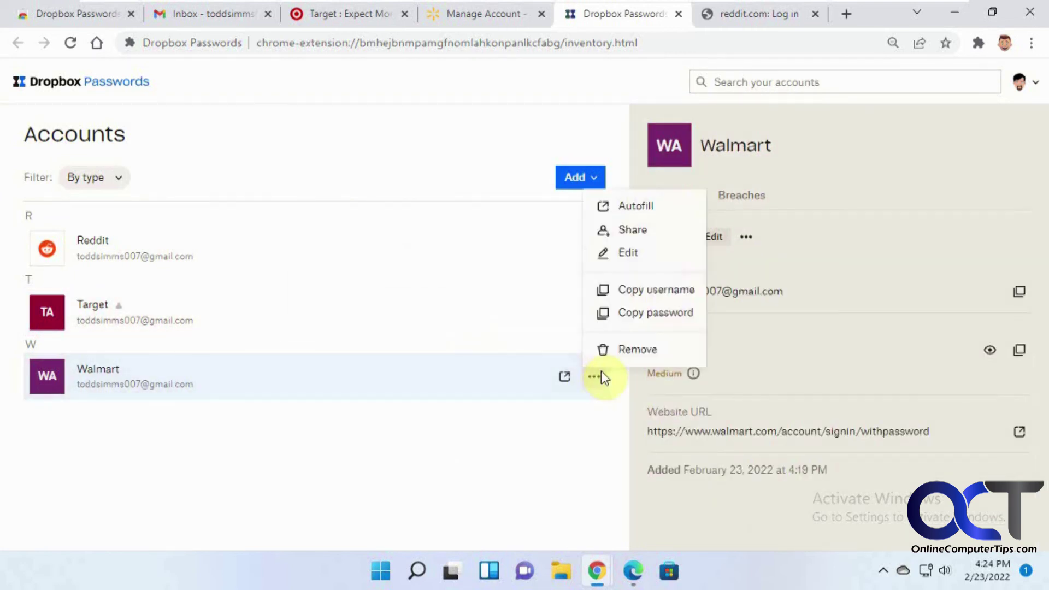
click(539, 452)
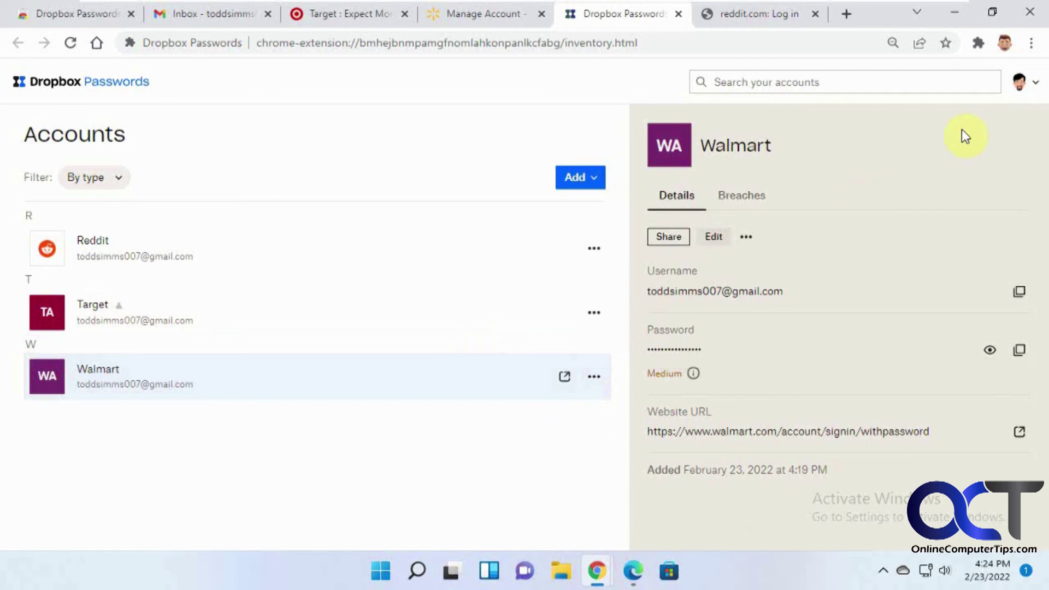
click(1034, 83)
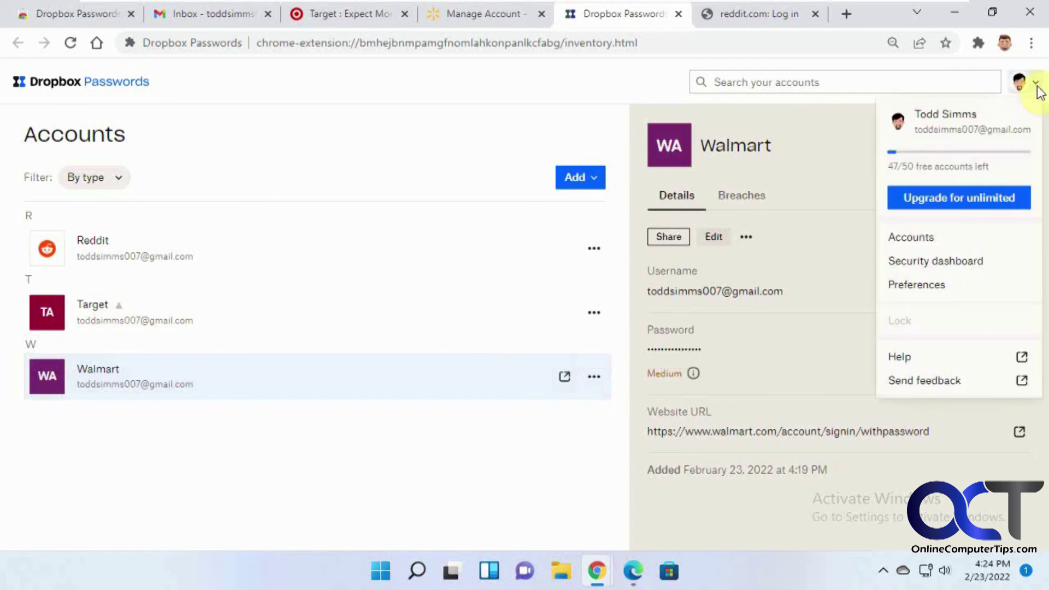
Open Preferences and scroll through the Account tab's account and plan settings.
click(937, 287)
scroll(547, 263, down, 5)
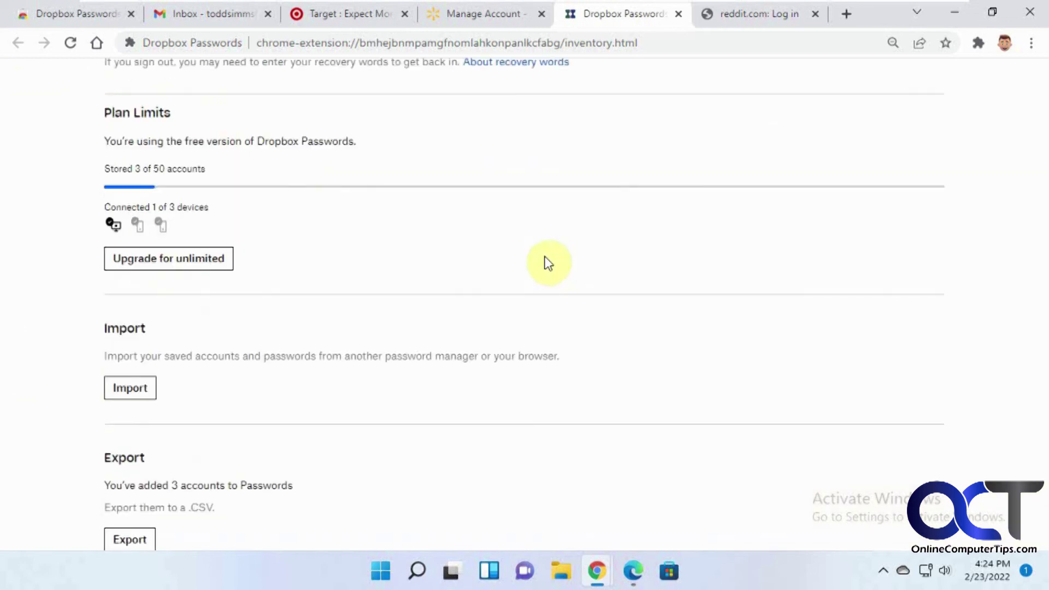
scroll(319, 281, down, 3)
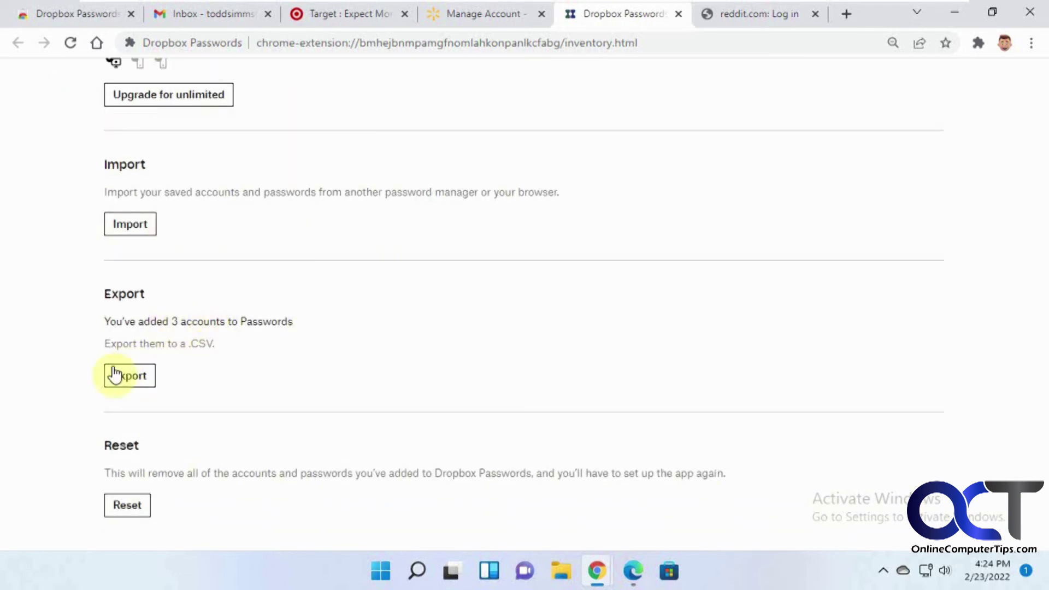
scroll(233, 398, down, 2)
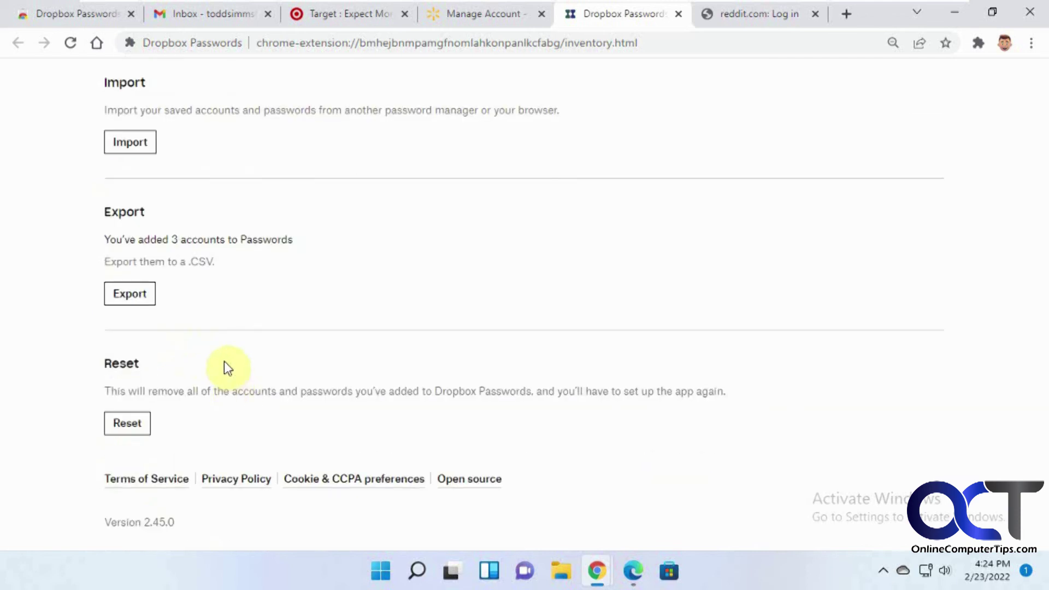
scroll(226, 363, down, 1)
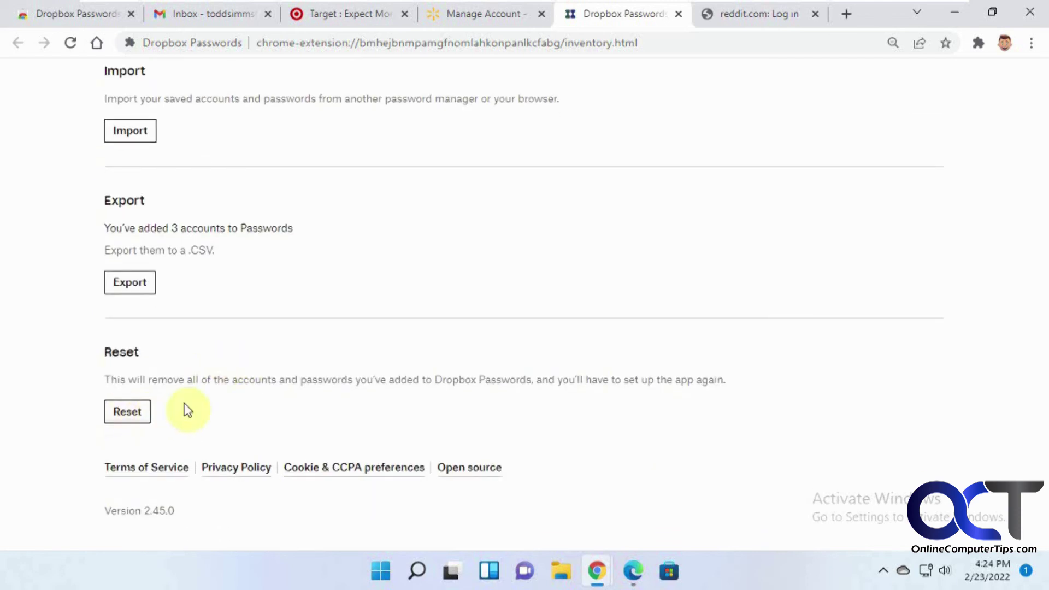
scroll(321, 399, up, 4)
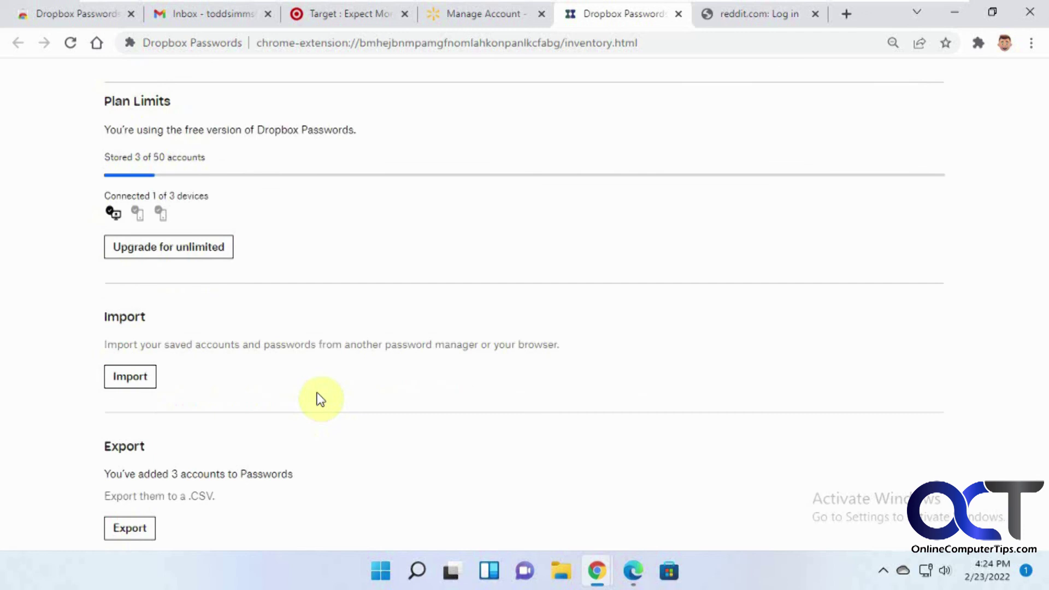
scroll(327, 403, up, 4)
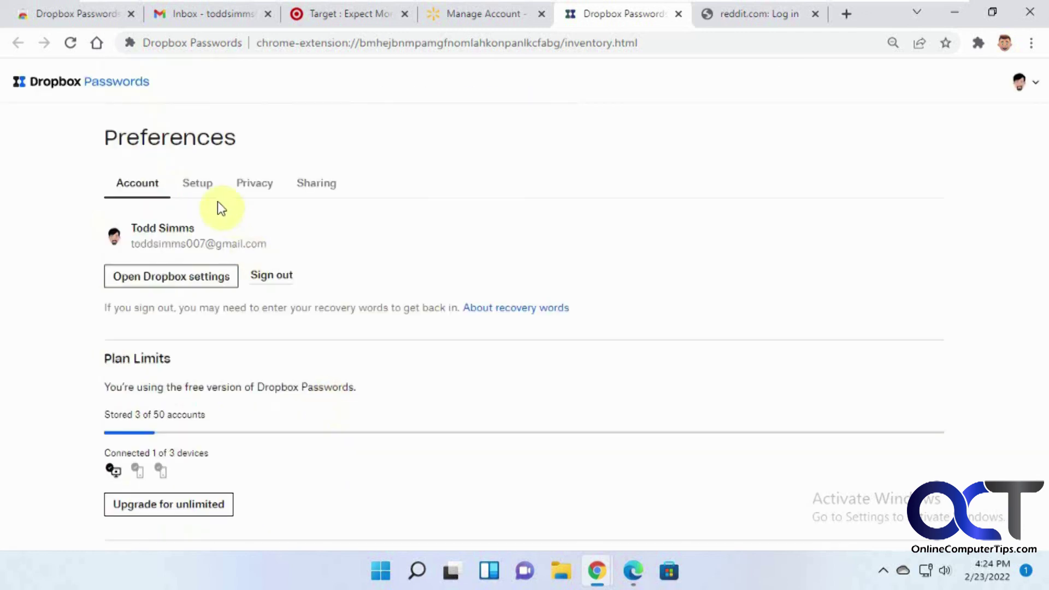
Review the Setup tab, leaving the autosave option on Ask to save.
click(197, 186)
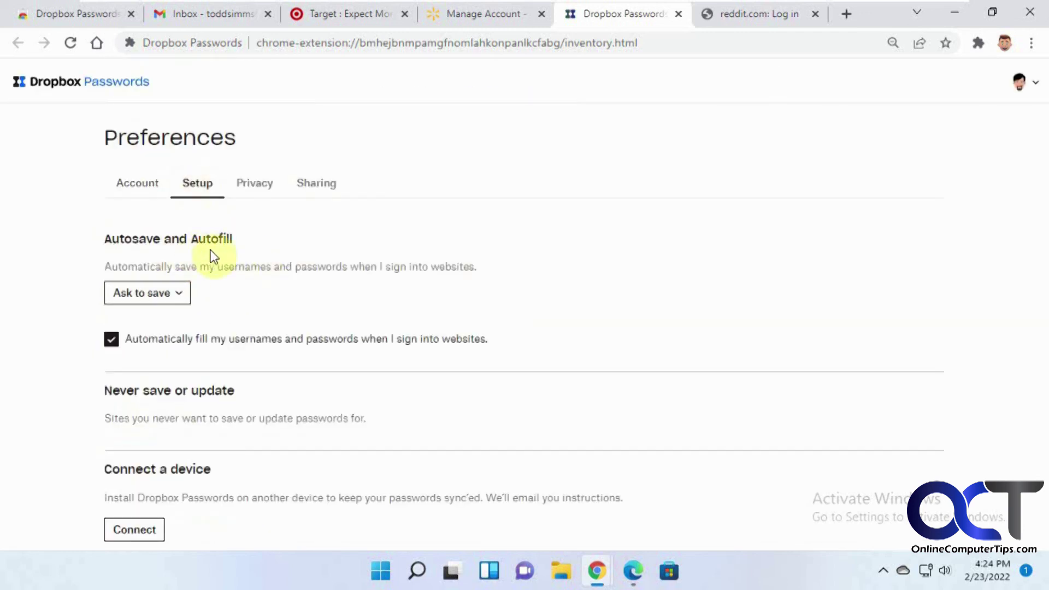
click(182, 296)
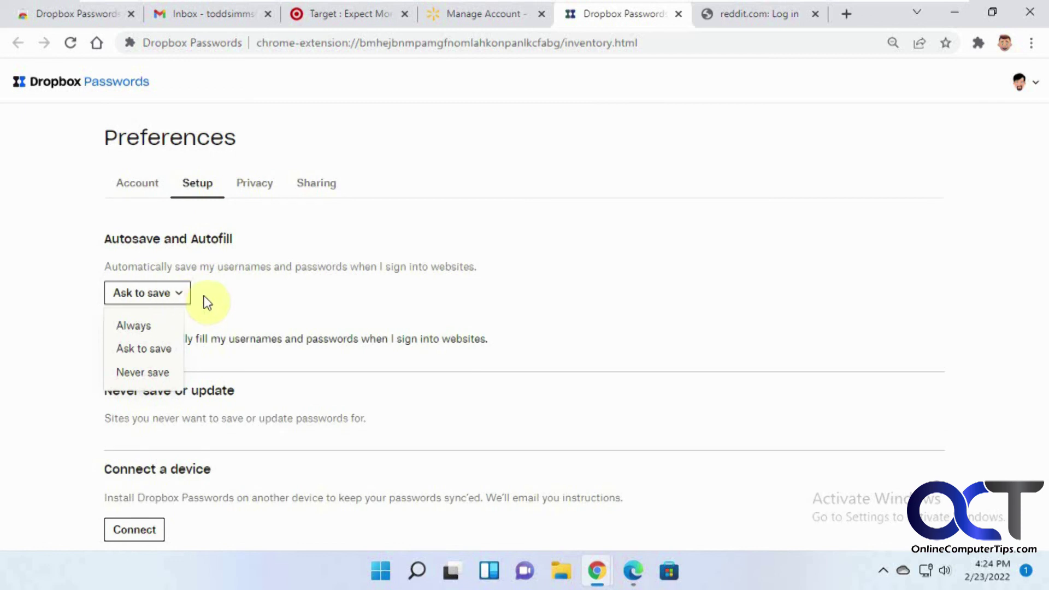
click(224, 296)
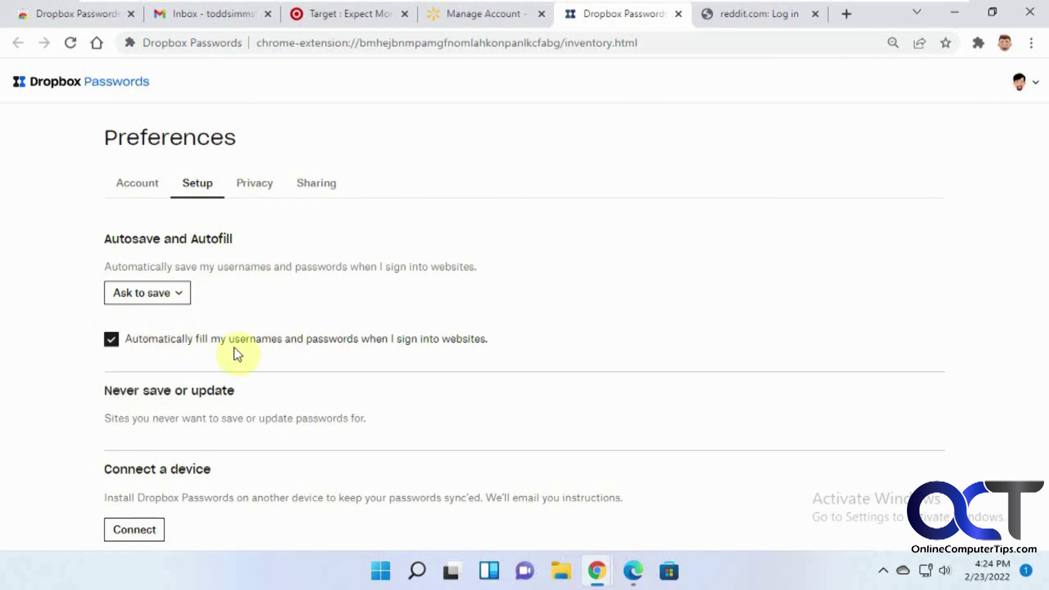
scroll(300, 348, down, 3)
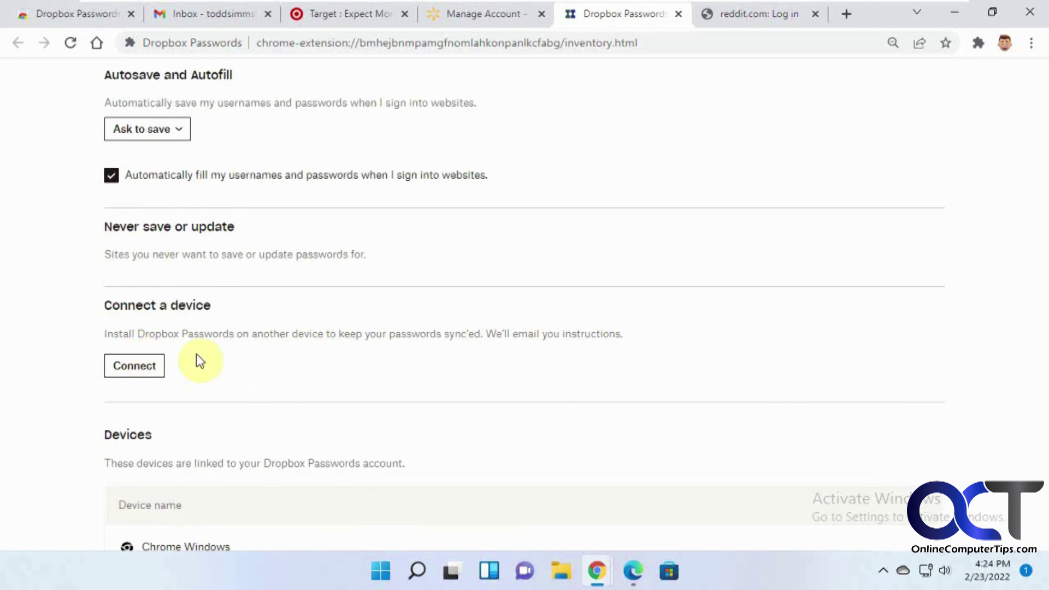
scroll(213, 278, down, 1)
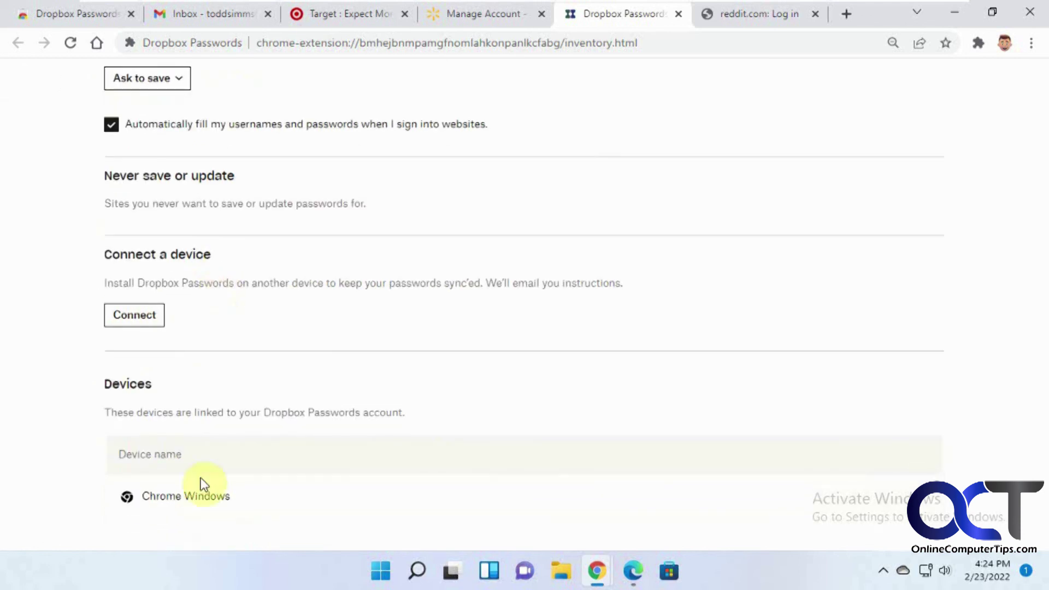
scroll(344, 427, up, 4)
Review the Privacy tab's auto-lock settings.
click(268, 192)
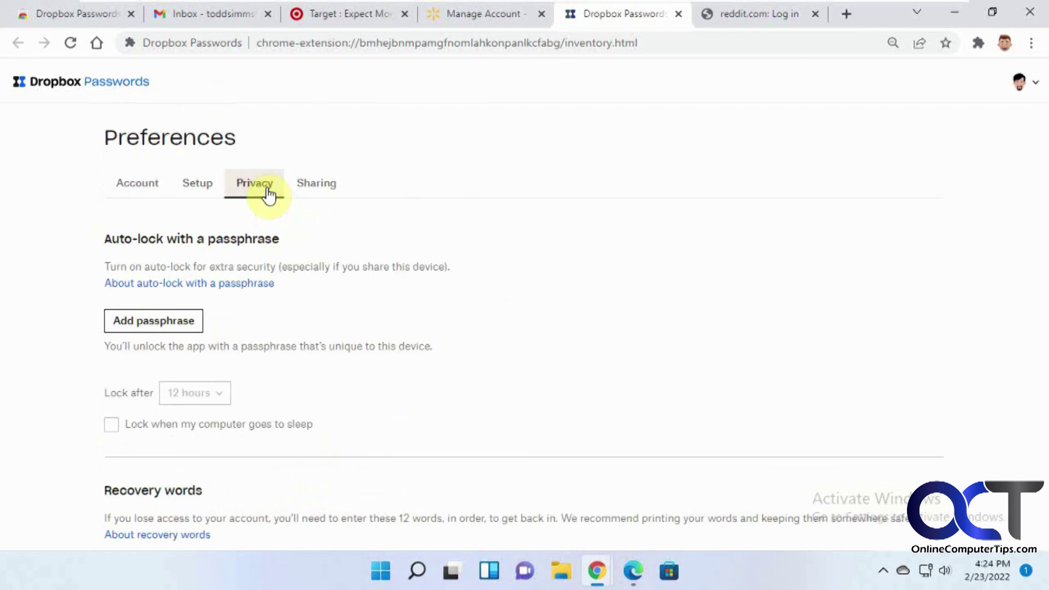
scroll(330, 346, down, 1)
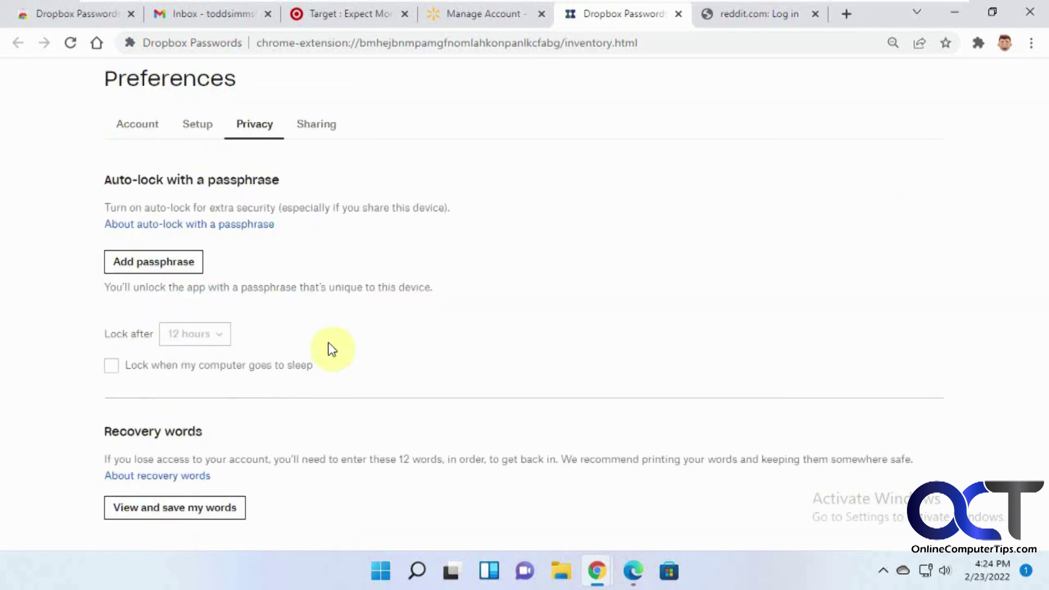
scroll(330, 346, up, 1)
Check the Sharing tab's contact and unshare option without unsharing, then close the profile menu.
click(319, 186)
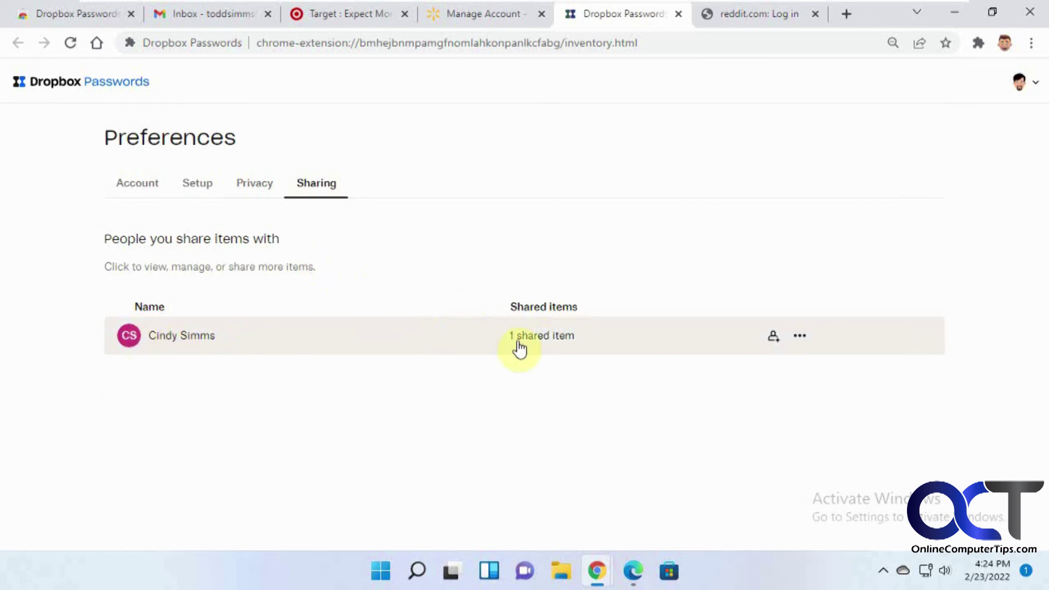
click(801, 341)
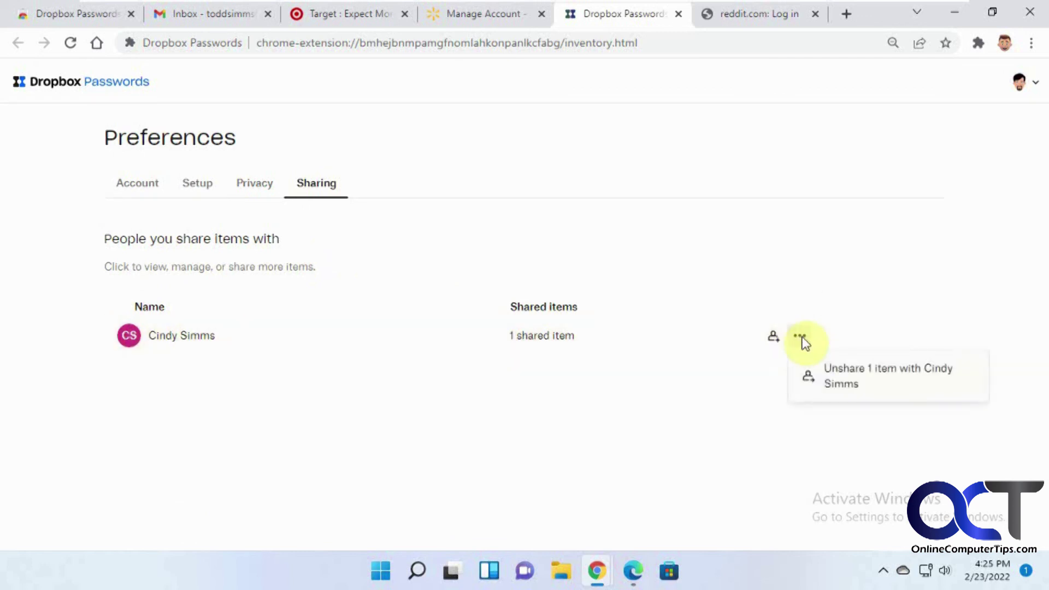
click(614, 430)
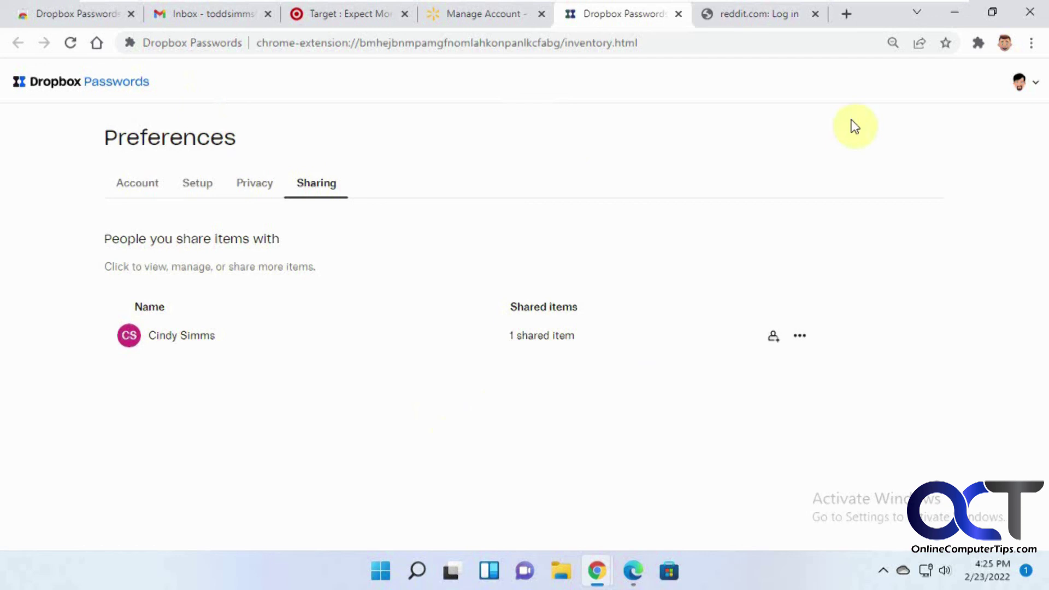
click(1036, 83)
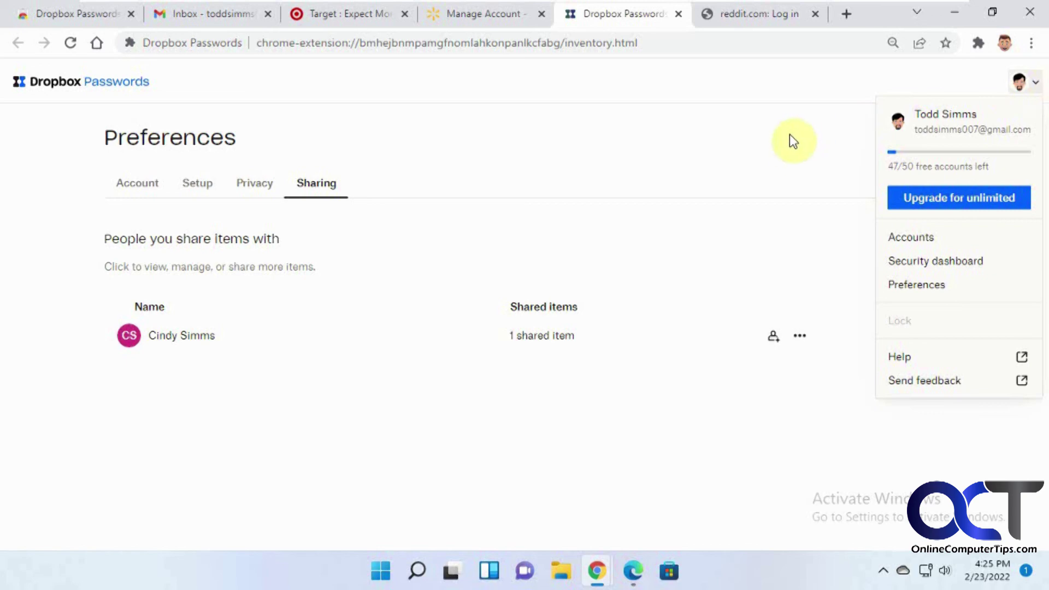
click(611, 412)
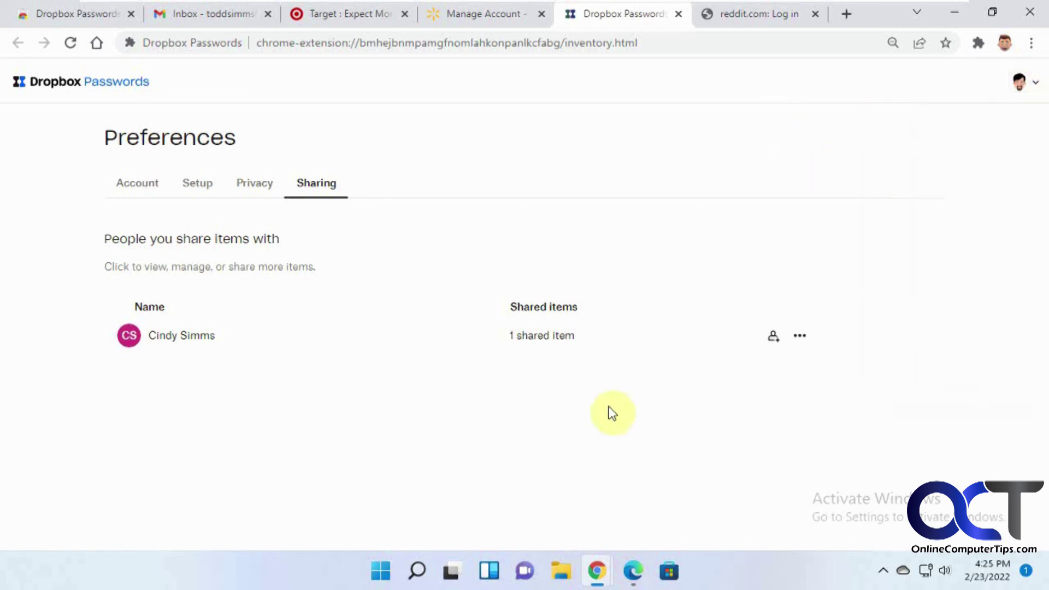